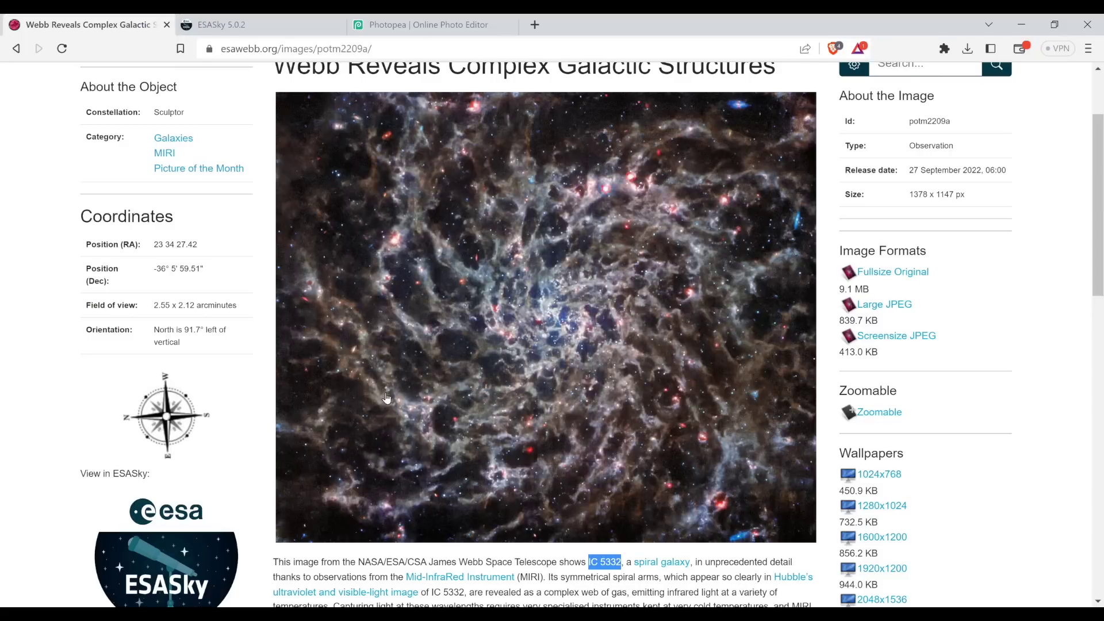
Switch to the ESASky tab showing the Crab Nebula in DSS2 color.
left_click(260, 24)
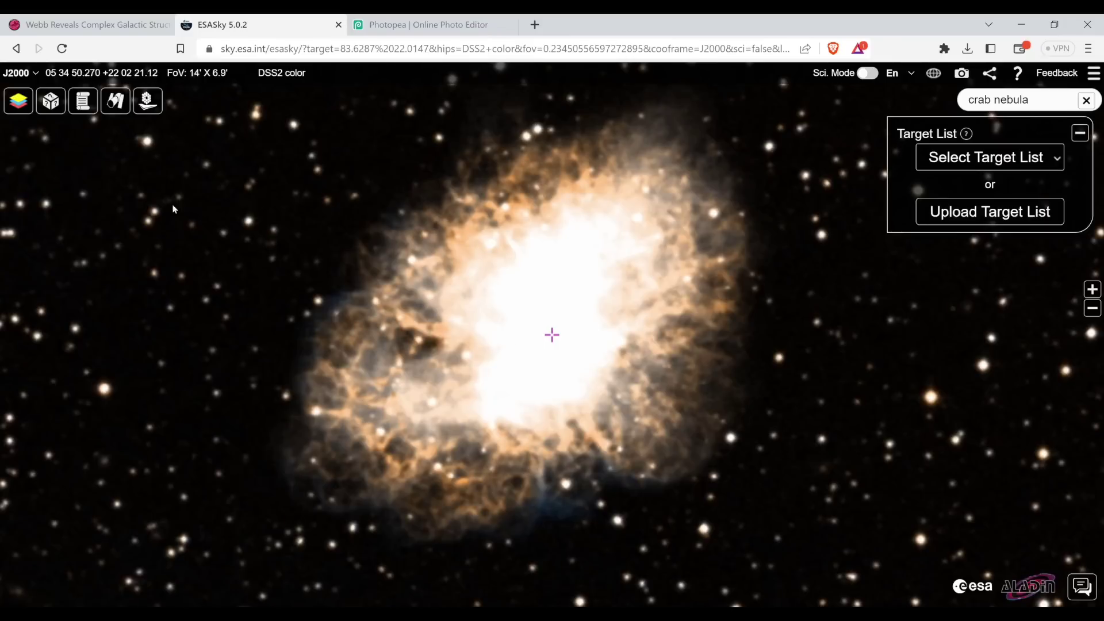
Open the Select Sky panel, which lists Optical DSS2 color as the current sky.
left_click(19, 103)
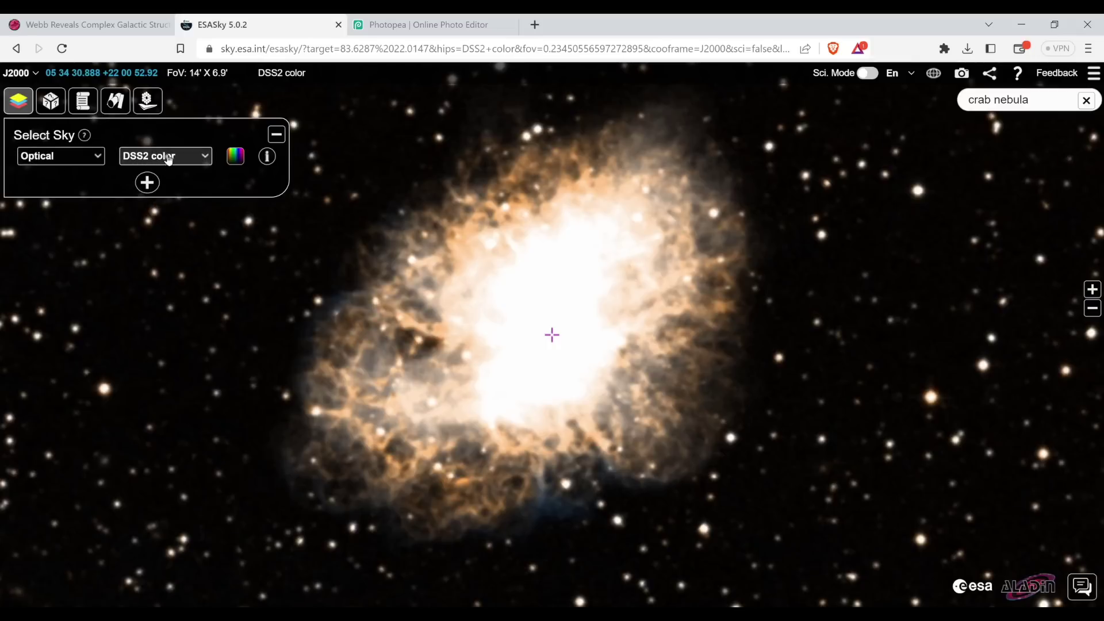
left_click(207, 161)
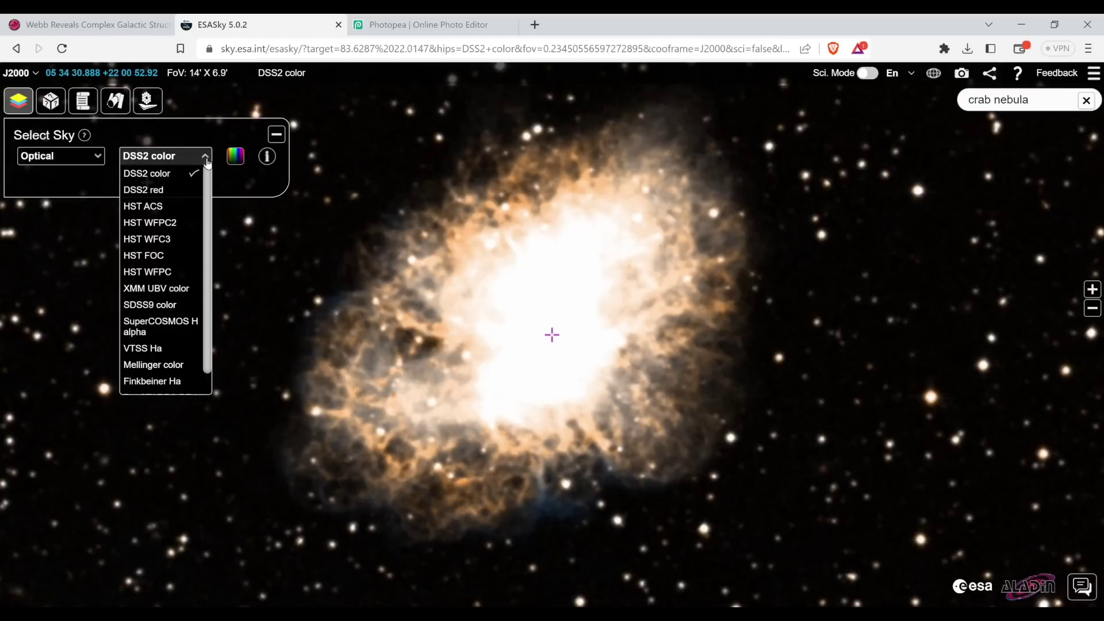
left_click(142, 207)
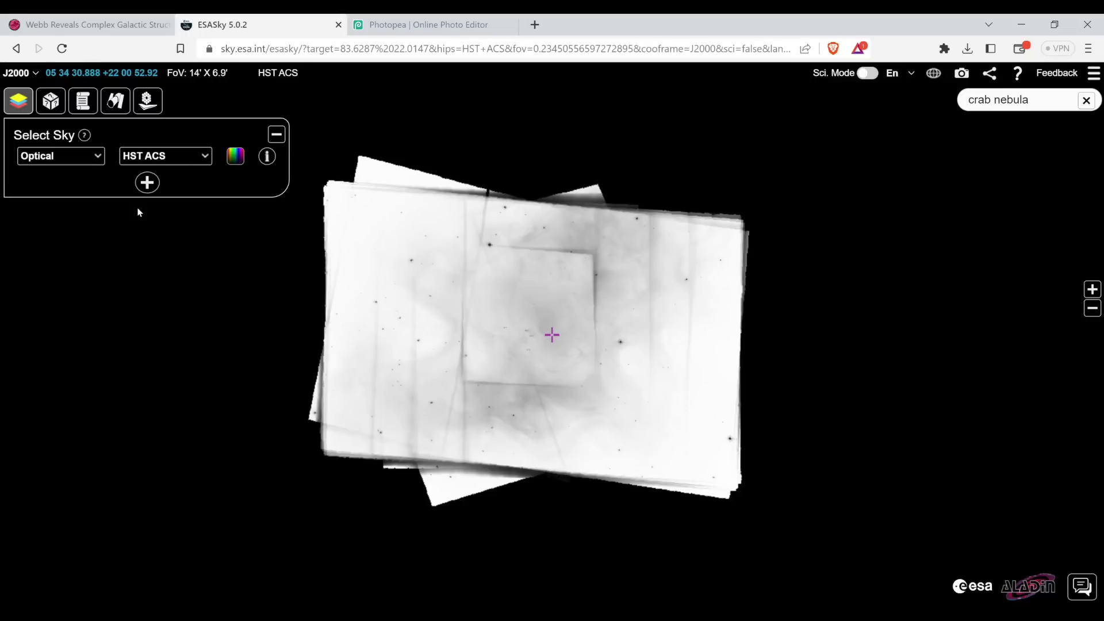
left_click(206, 157)
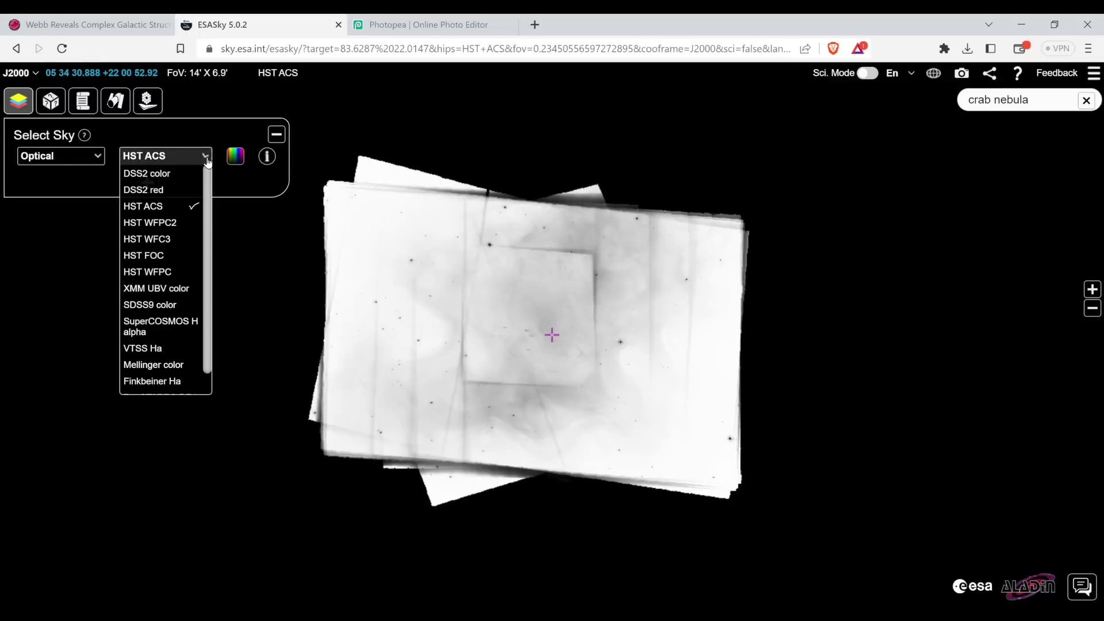
left_click(166, 227)
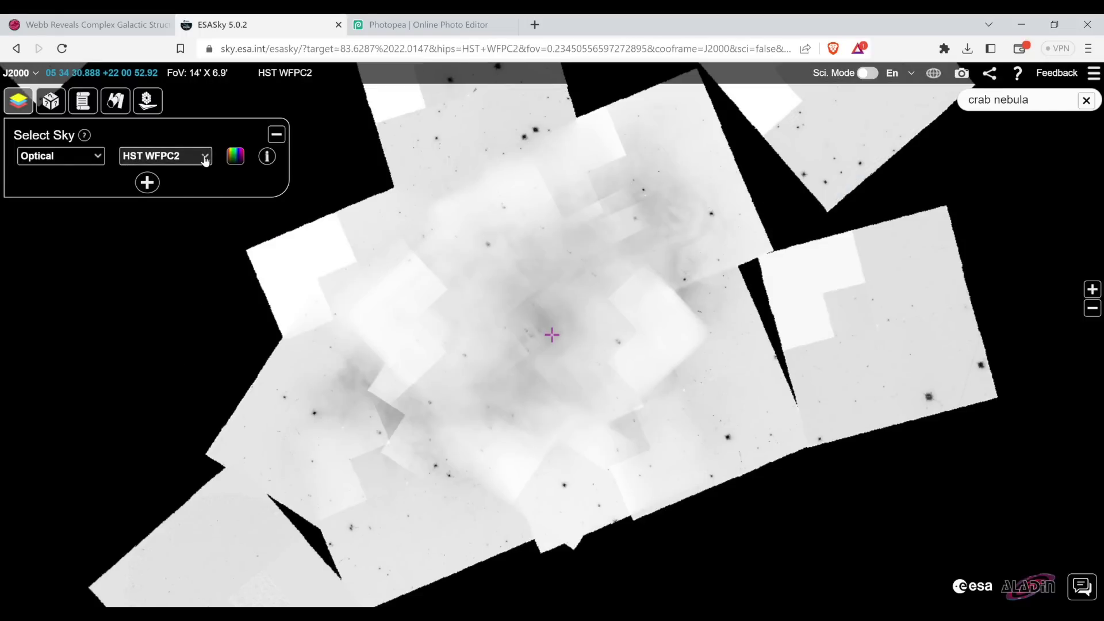
left_click(205, 156)
left_click(150, 239)
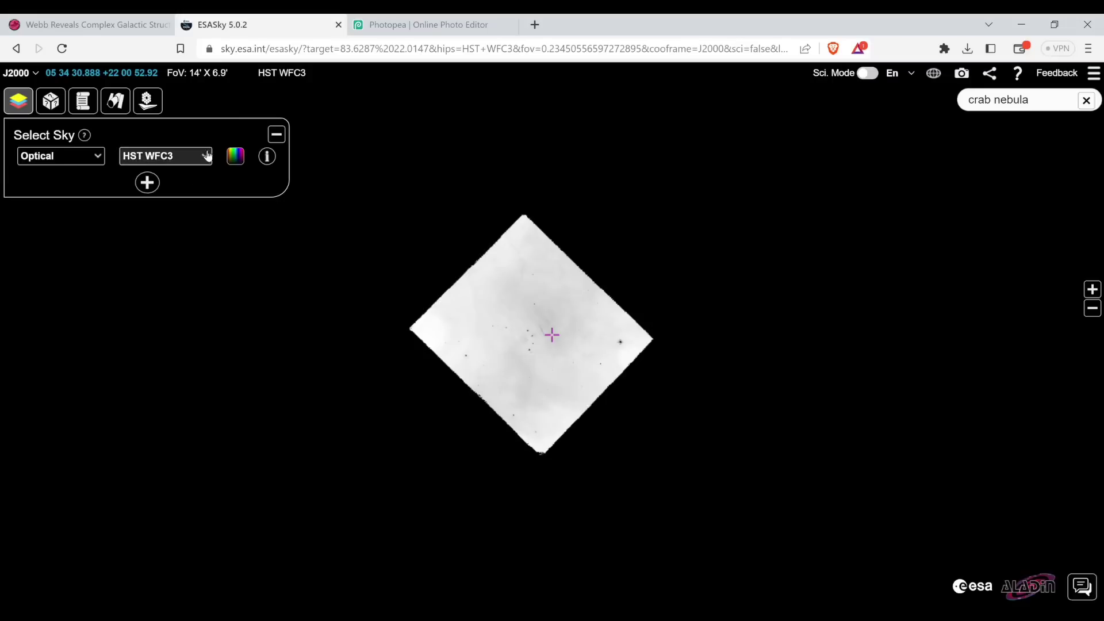
left_click(205, 158)
left_click(165, 255)
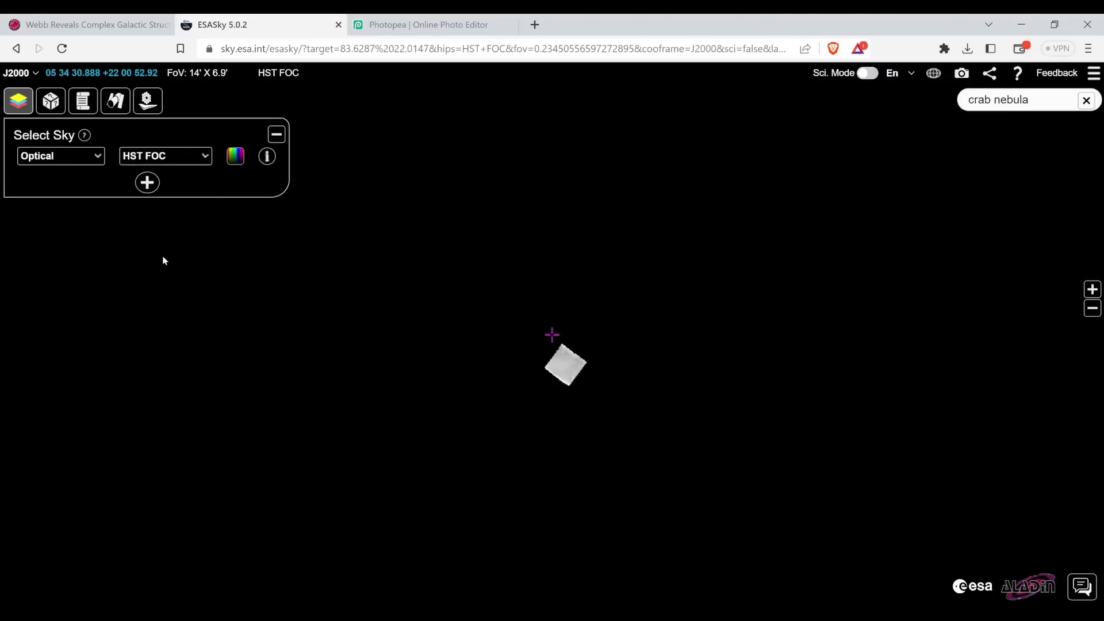
left_click(206, 160)
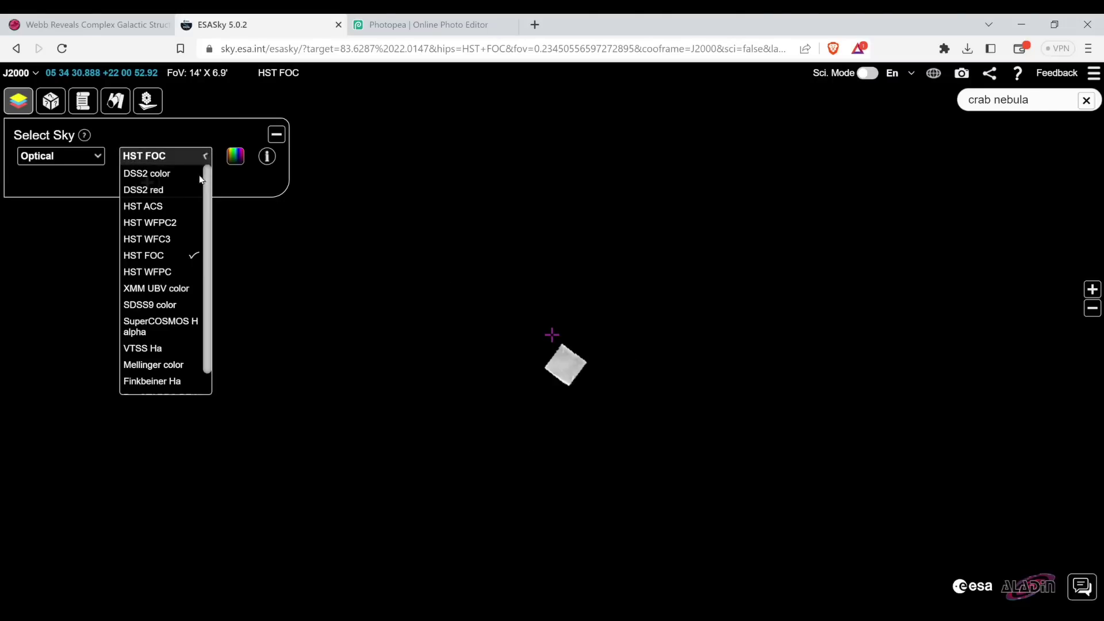
left_click(170, 275)
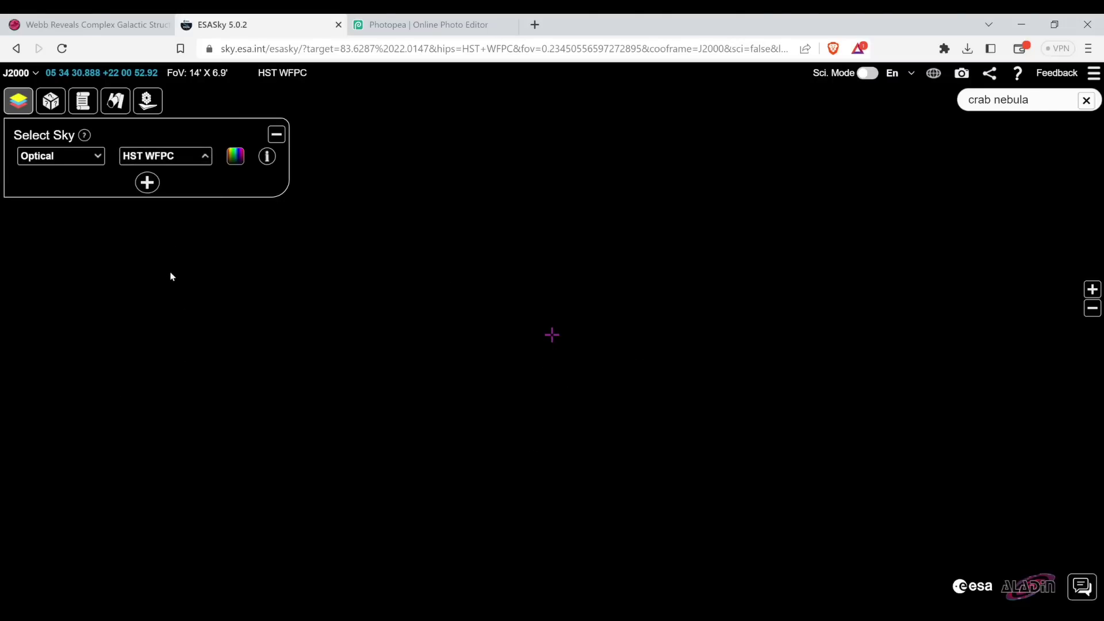
left_click(210, 160)
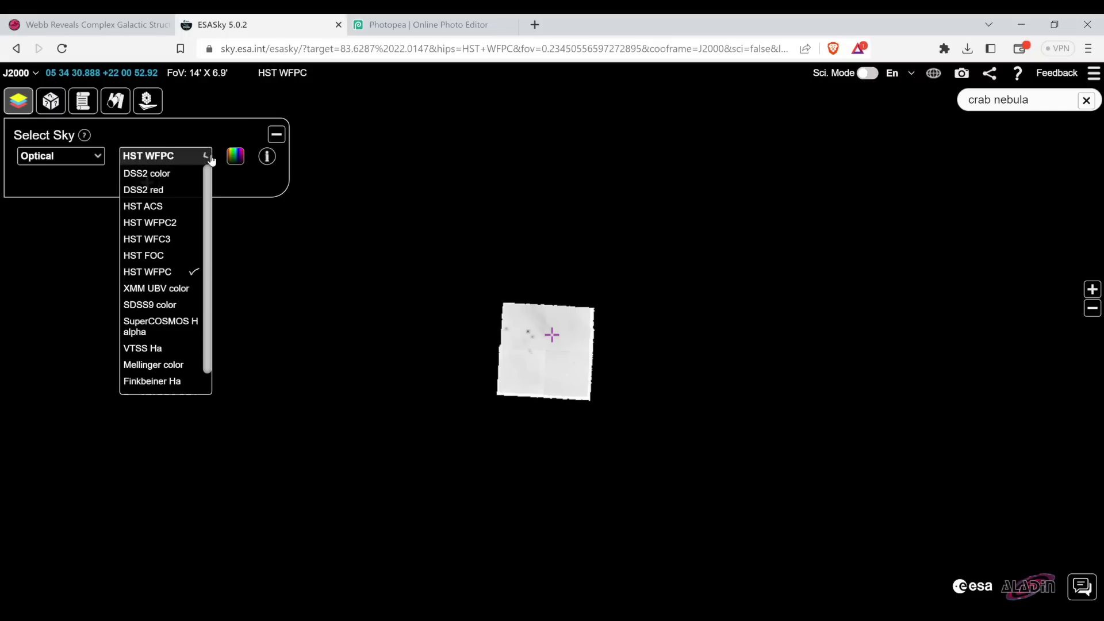
left_click(138, 176)
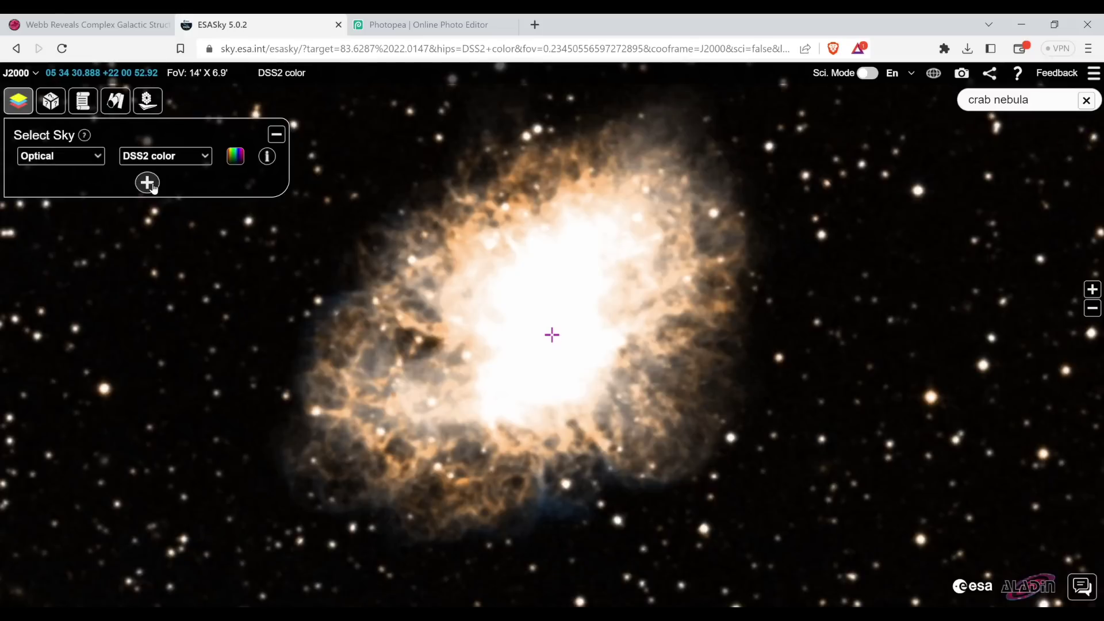
left_click(147, 183)
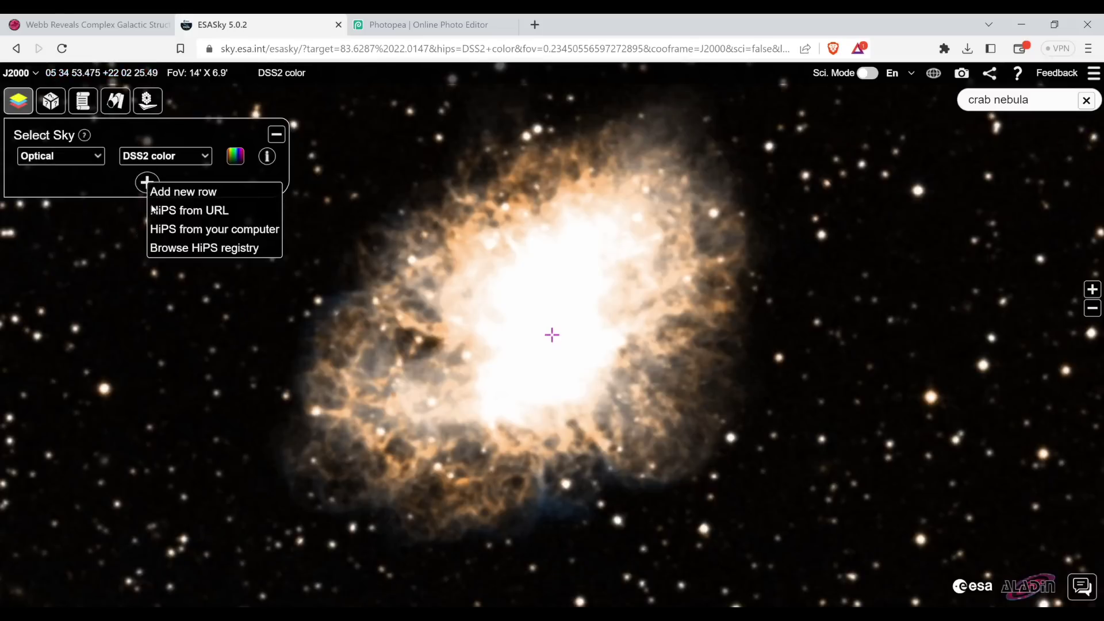
Add a second sky row set to Near-Infrared, briefly trying Mid-Infrared first.
left_click(183, 192)
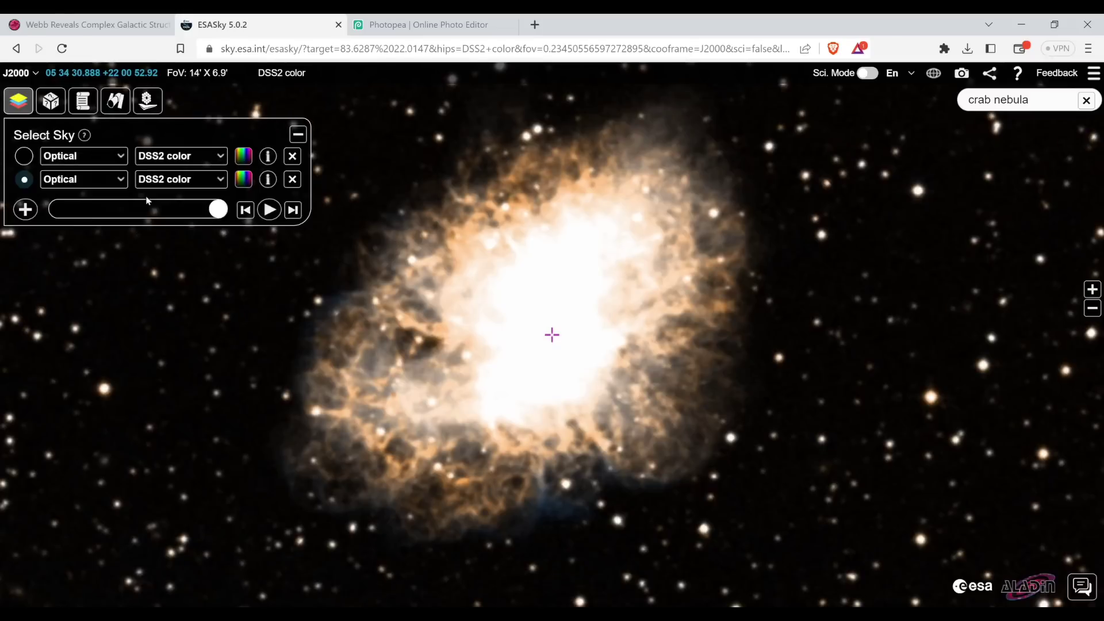
left_click(121, 182)
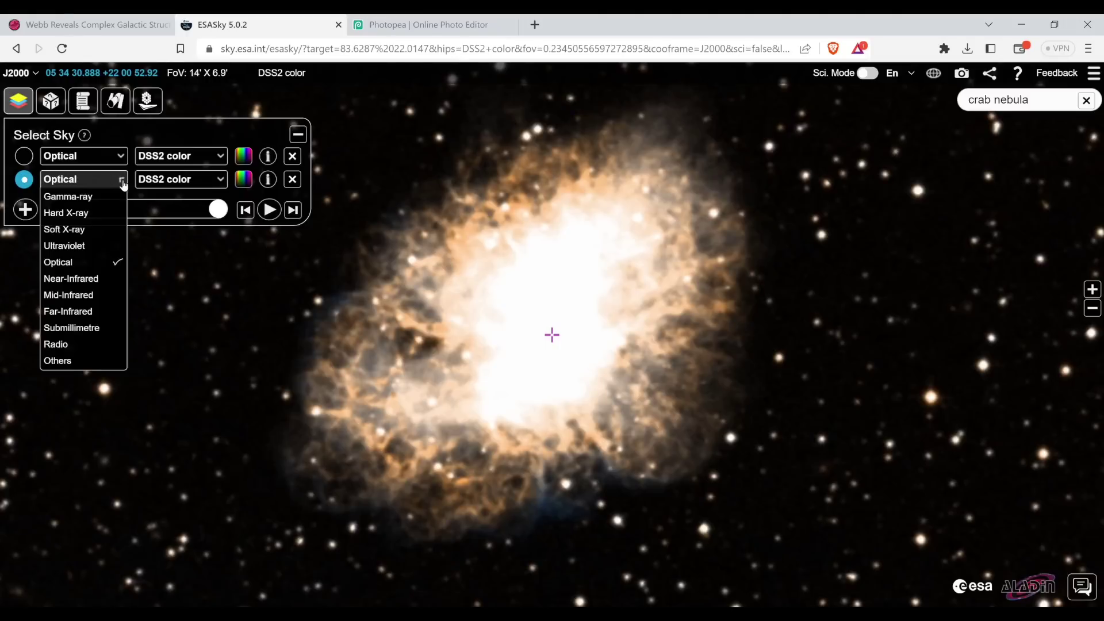
left_click(85, 280)
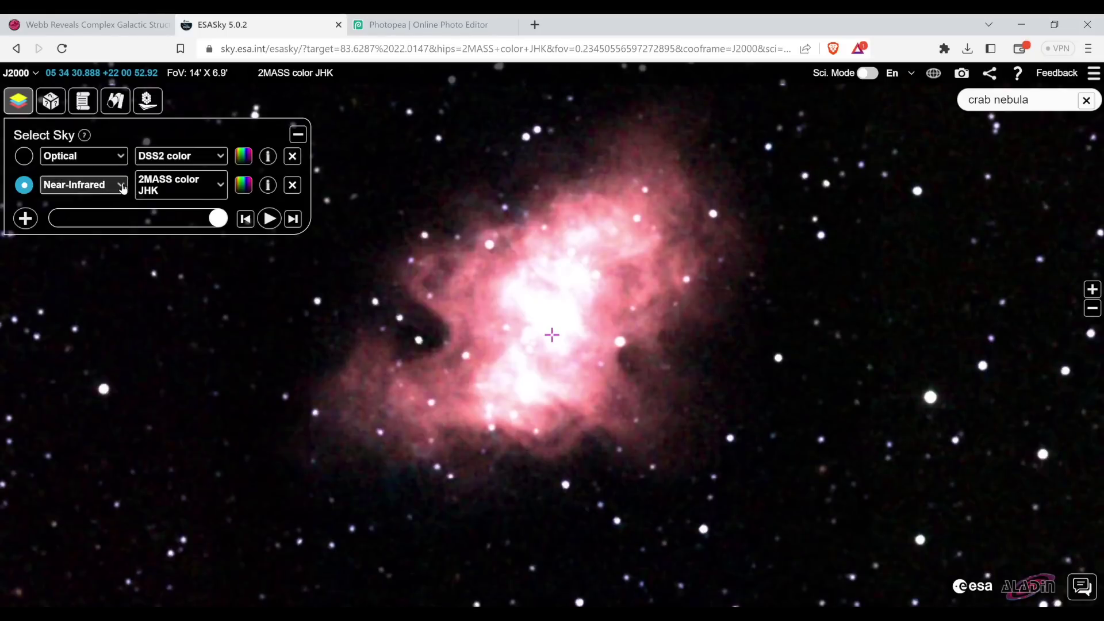
left_click(117, 185)
left_click(92, 301)
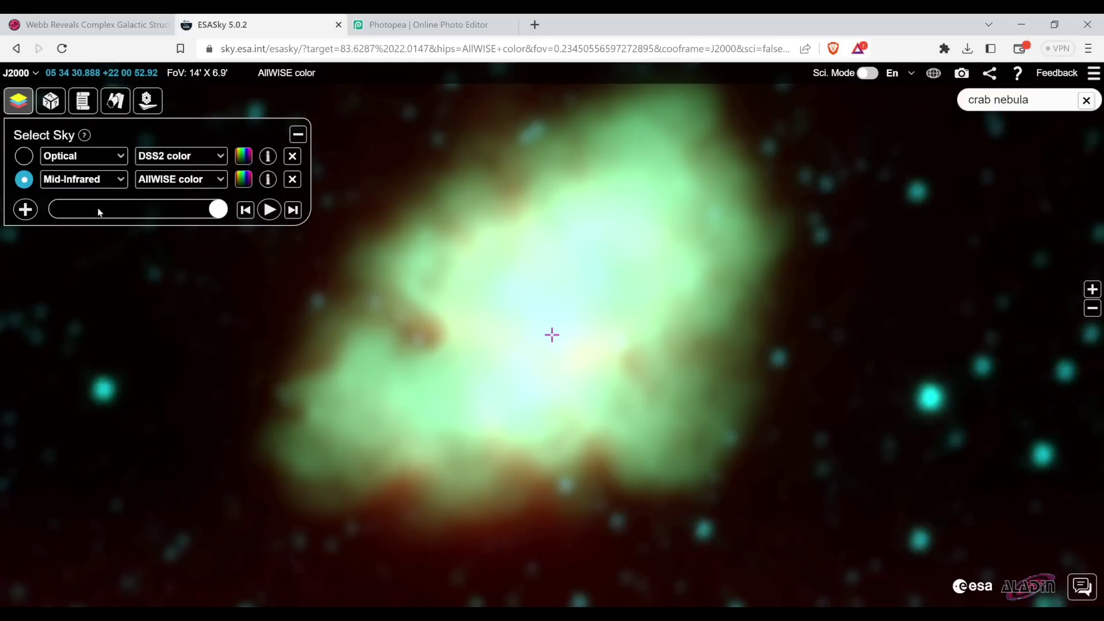
left_click(122, 182)
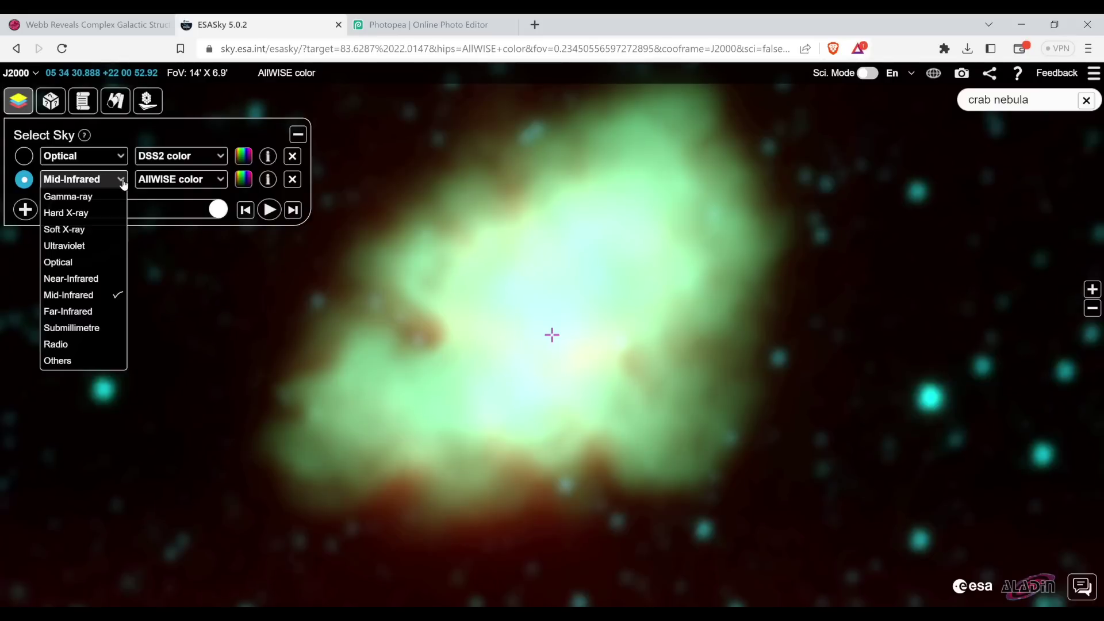
left_click(96, 280)
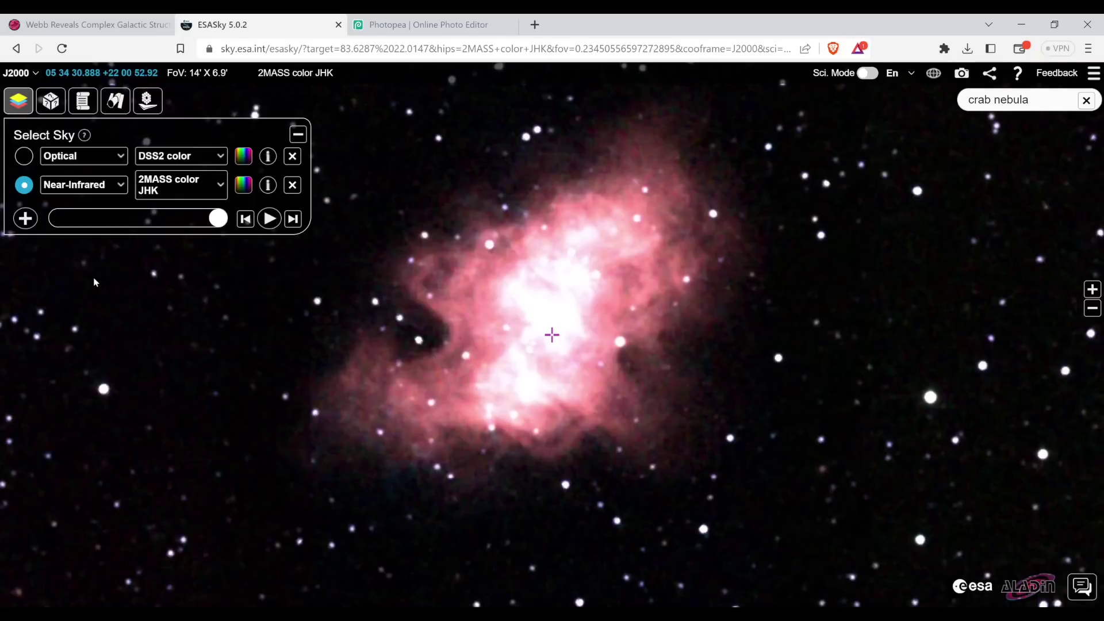
Add a third sky row set to Far-Infrared (Herschel PACS).
left_click(31, 223)
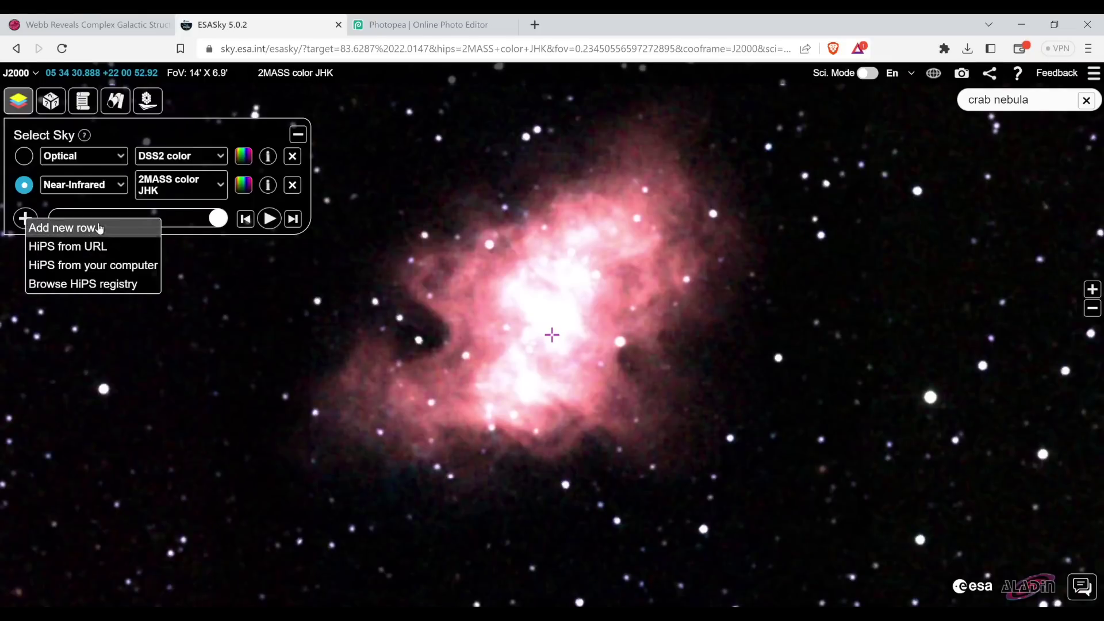
left_click(89, 228)
left_click(86, 212)
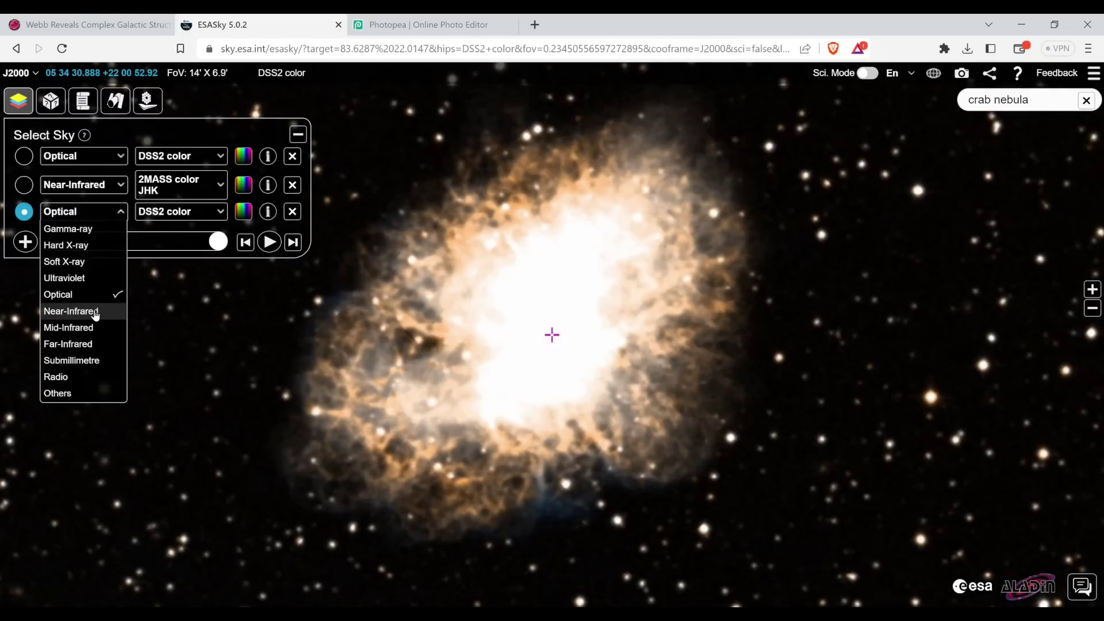
left_click(89, 343)
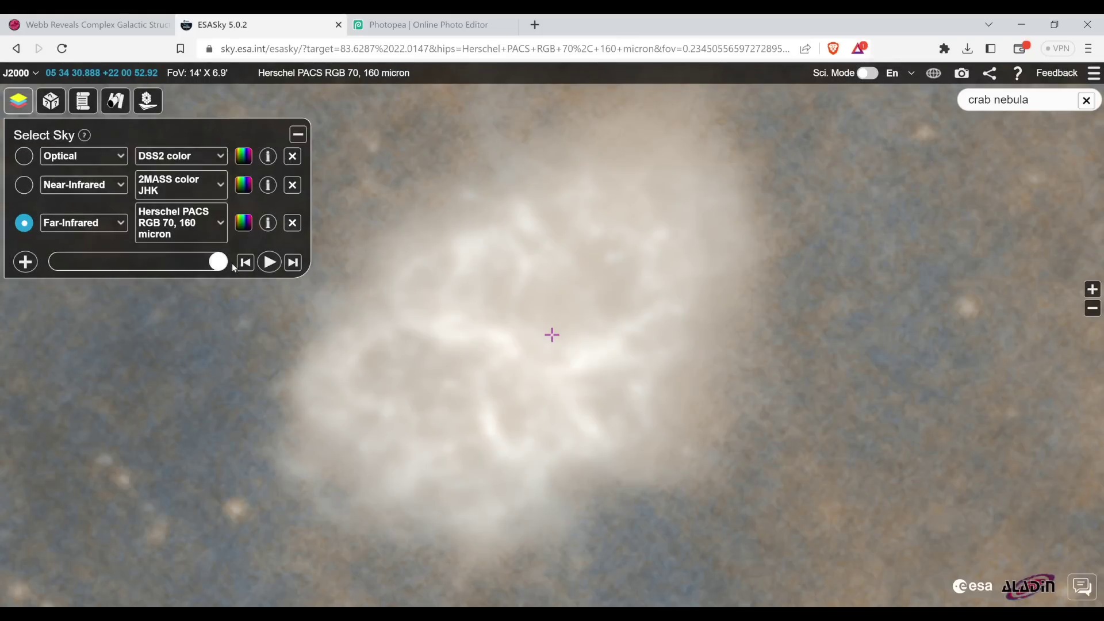
Slide the blend fully to the Optical row and remove the Far-Infrared layer.
left_click_drag(218, 263, 71, 264)
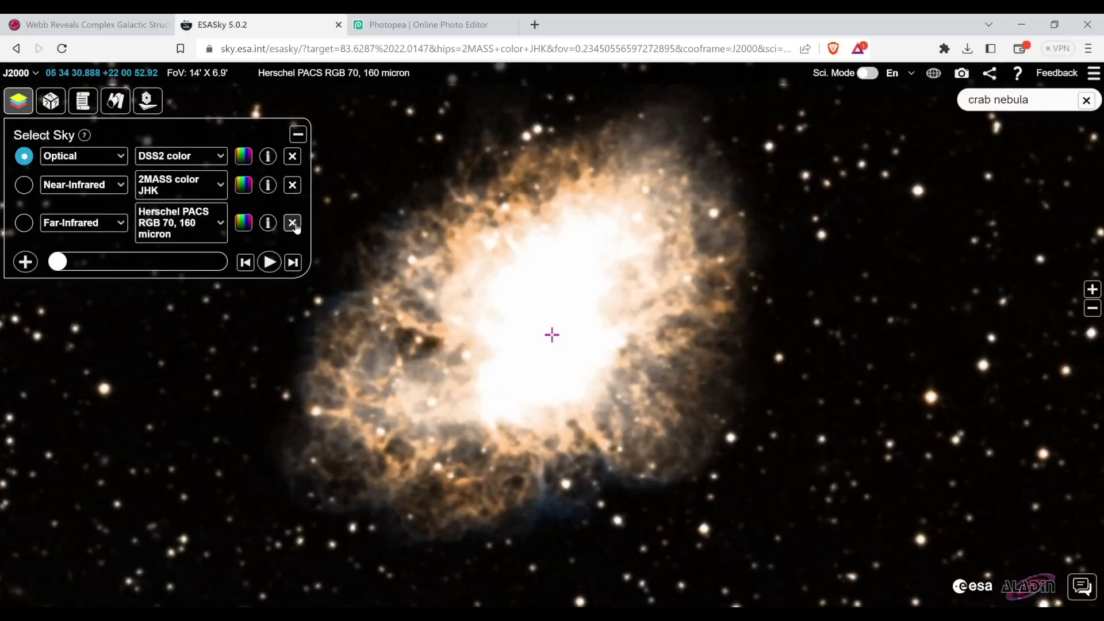
left_click(294, 224)
Remove the Near-Infrared layer and search for 'ic 5332' to center the galaxy.
left_click(295, 184)
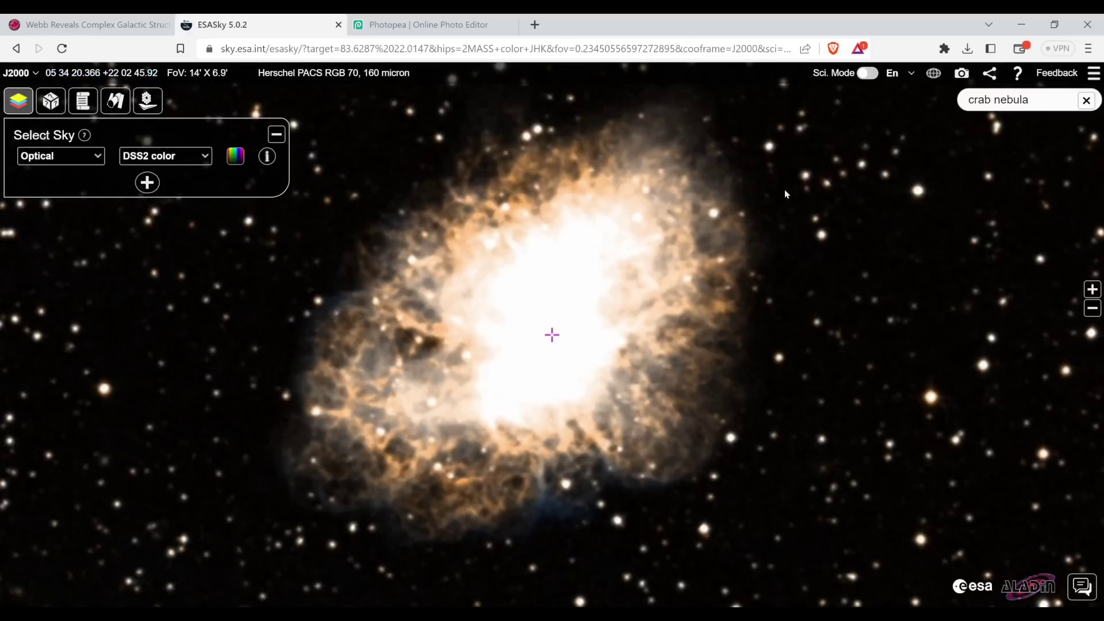
left_click(1002, 104)
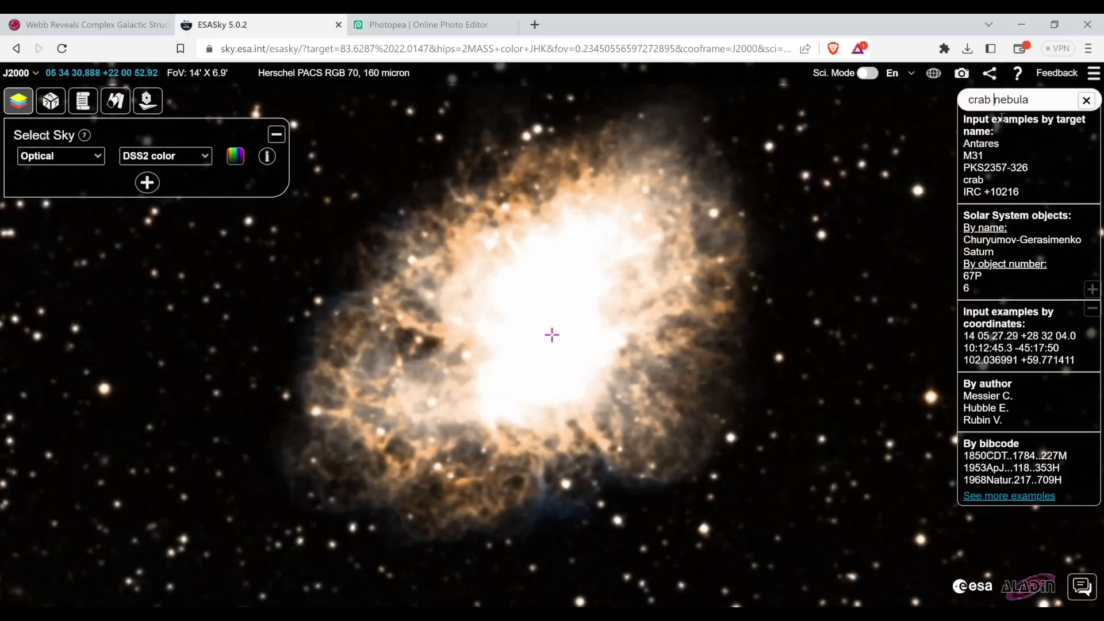
type("ic 5332")
key("Return")
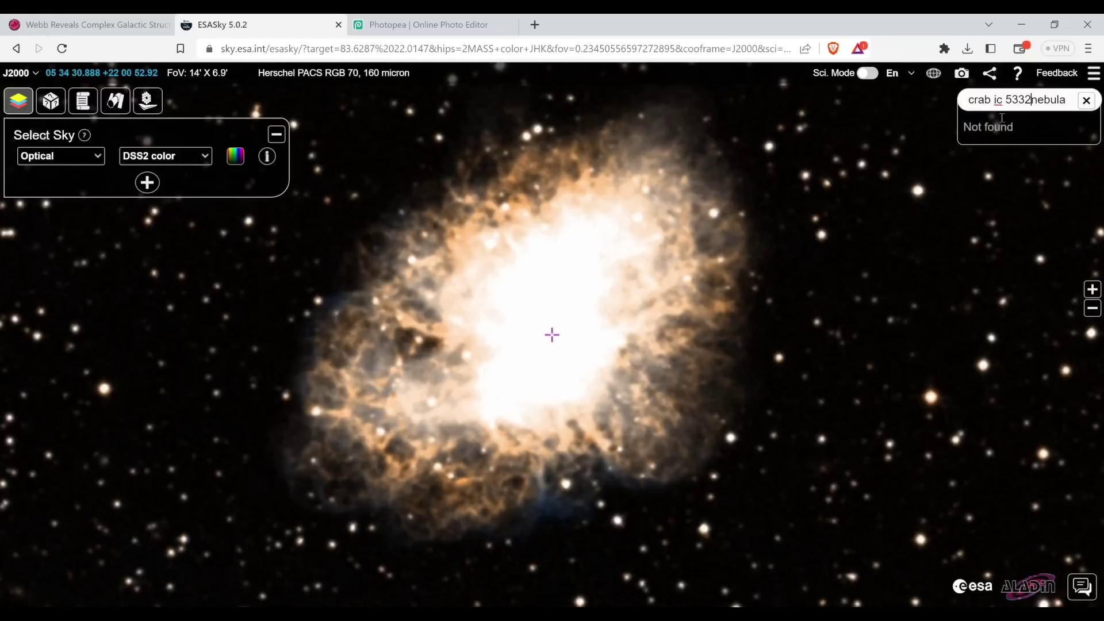
key("ctrl+Left")
key("ctrl+Left")
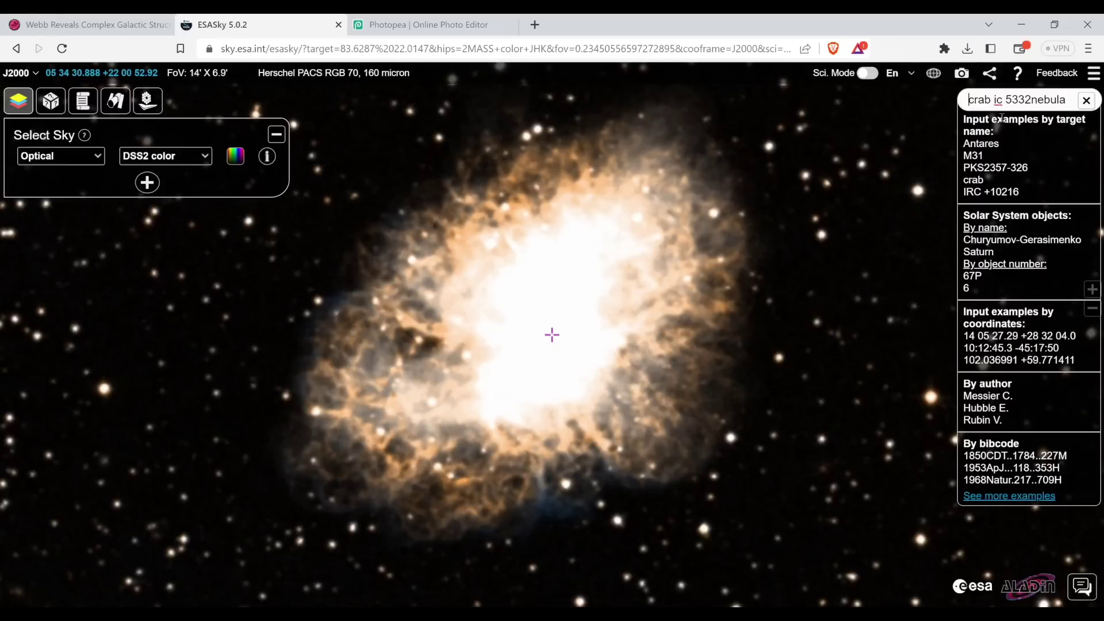
key("ctrl+a")
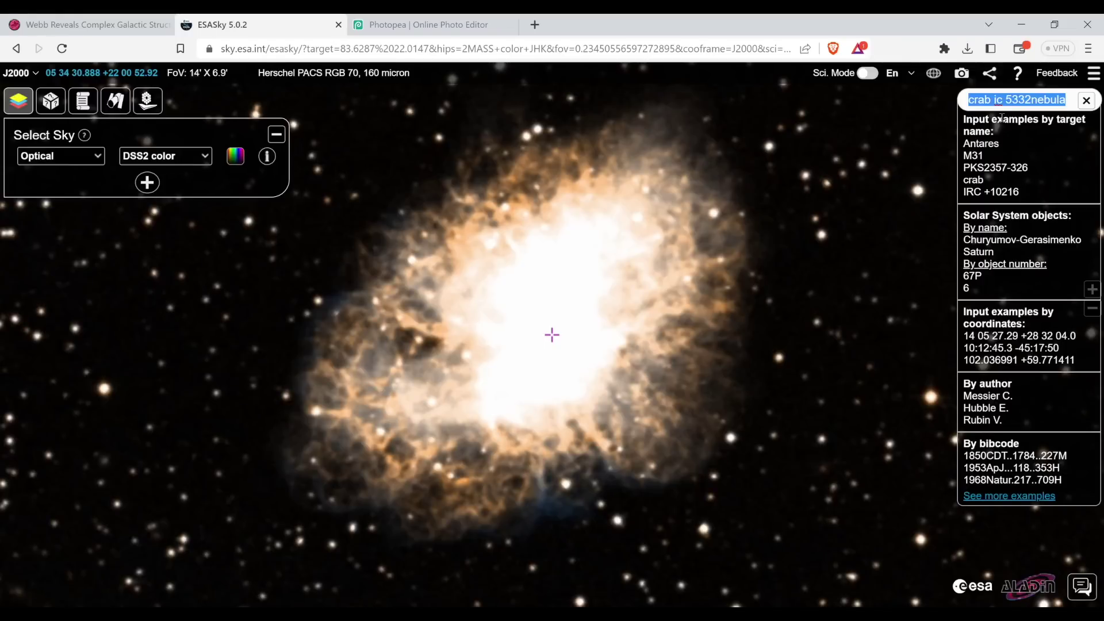
key("BackSpace")
type("ic 5332")
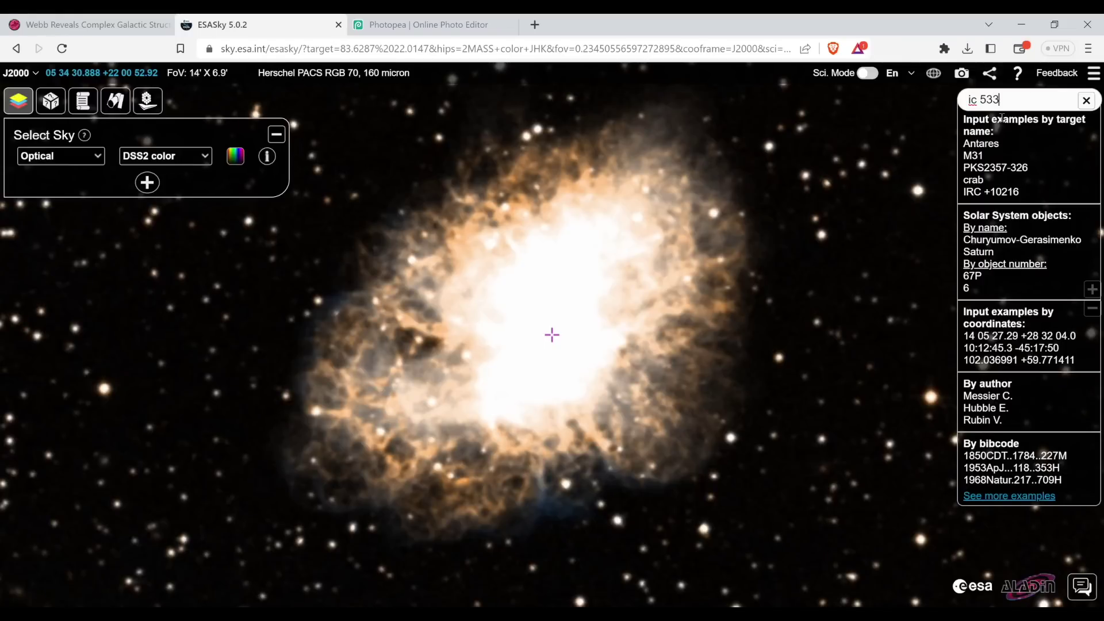
key("Return")
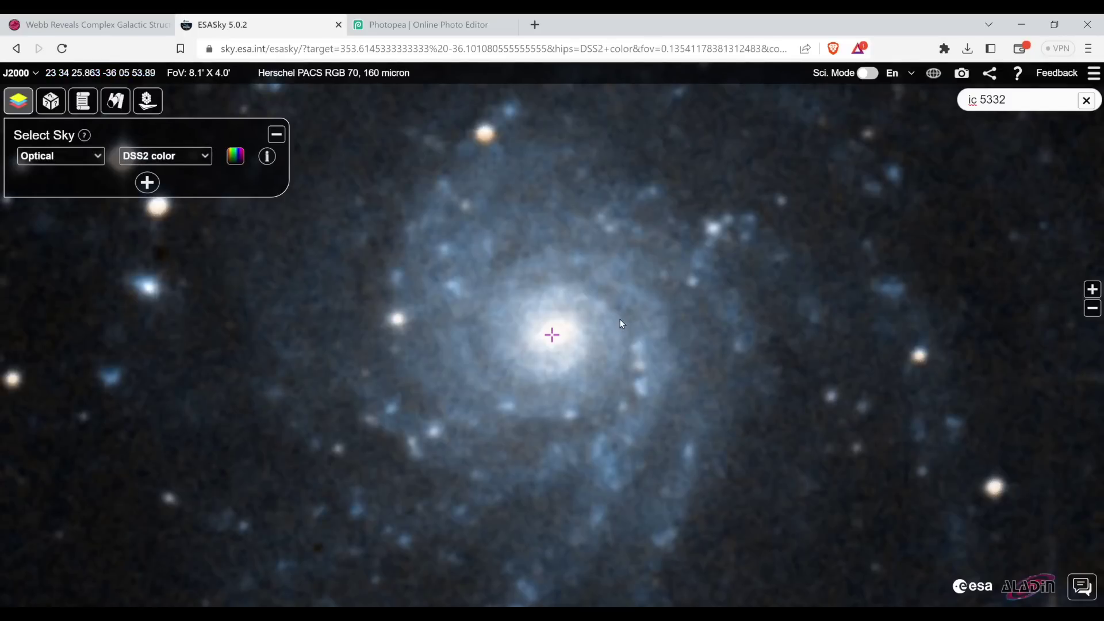
Zoom out and compare Near-Infrared surveys HST NICMOS, JWST NIRCam, then 2MASS color JHK.
scroll(620, 319, "down", 2)
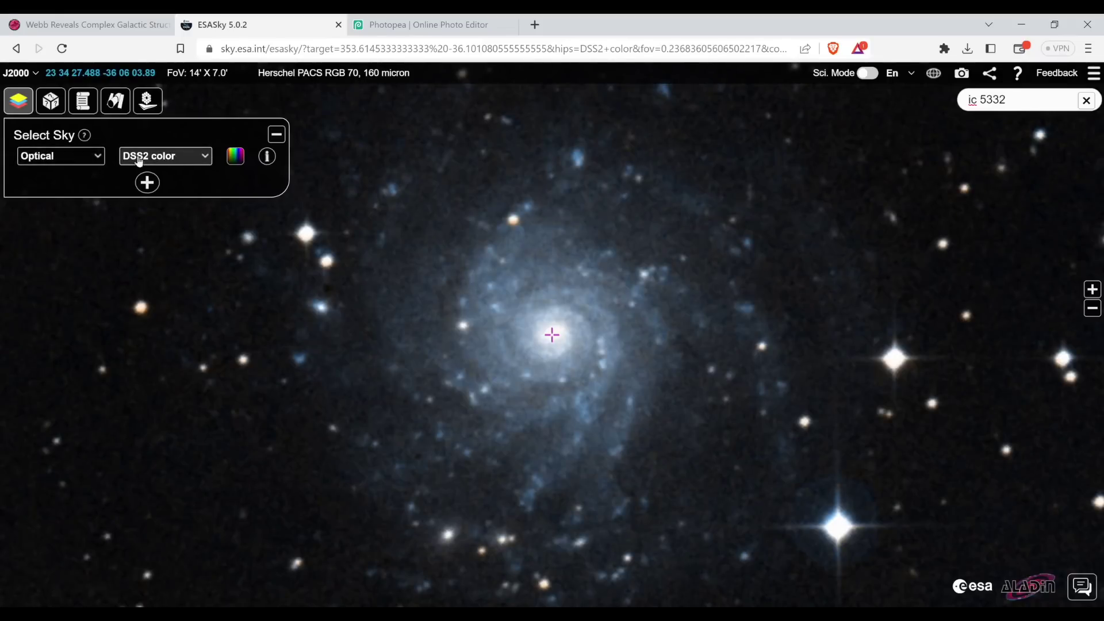
left_click(101, 161)
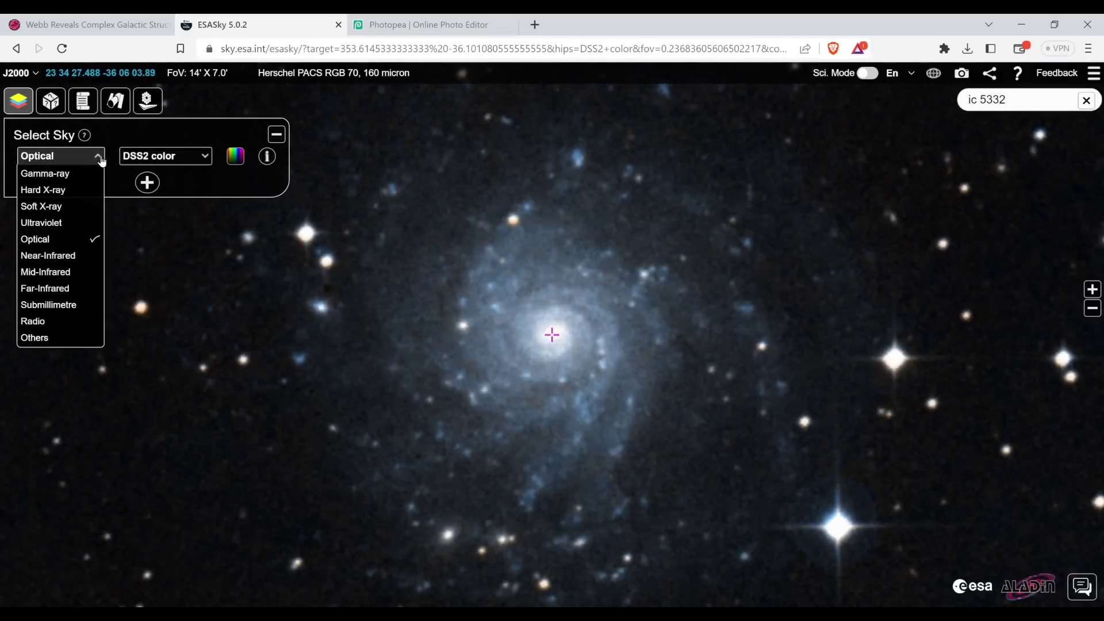
left_click(68, 256)
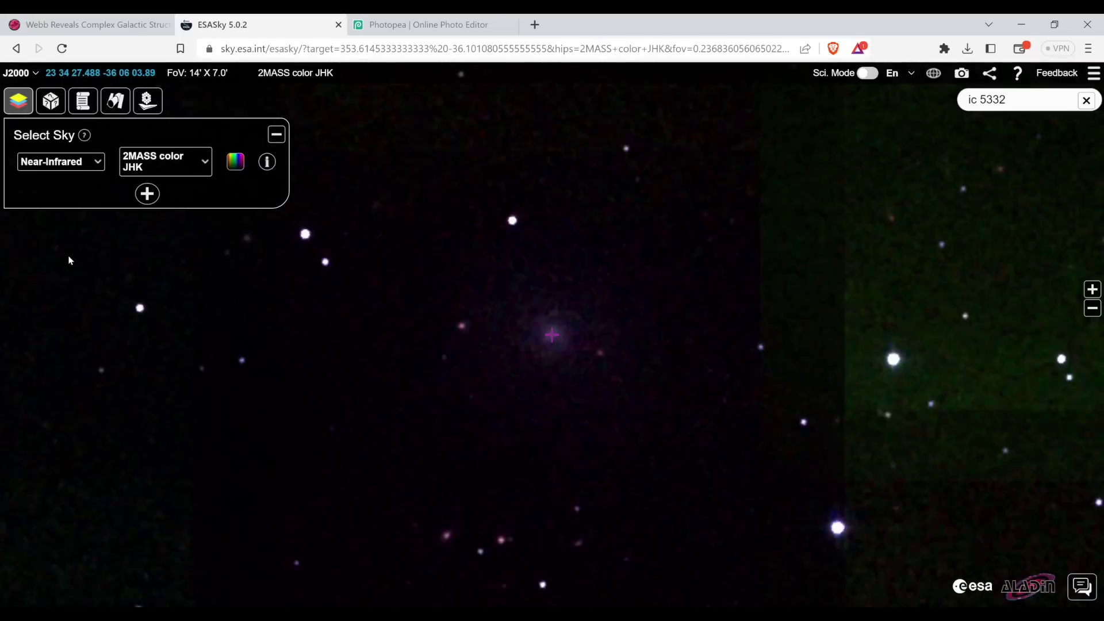
left_click(202, 167)
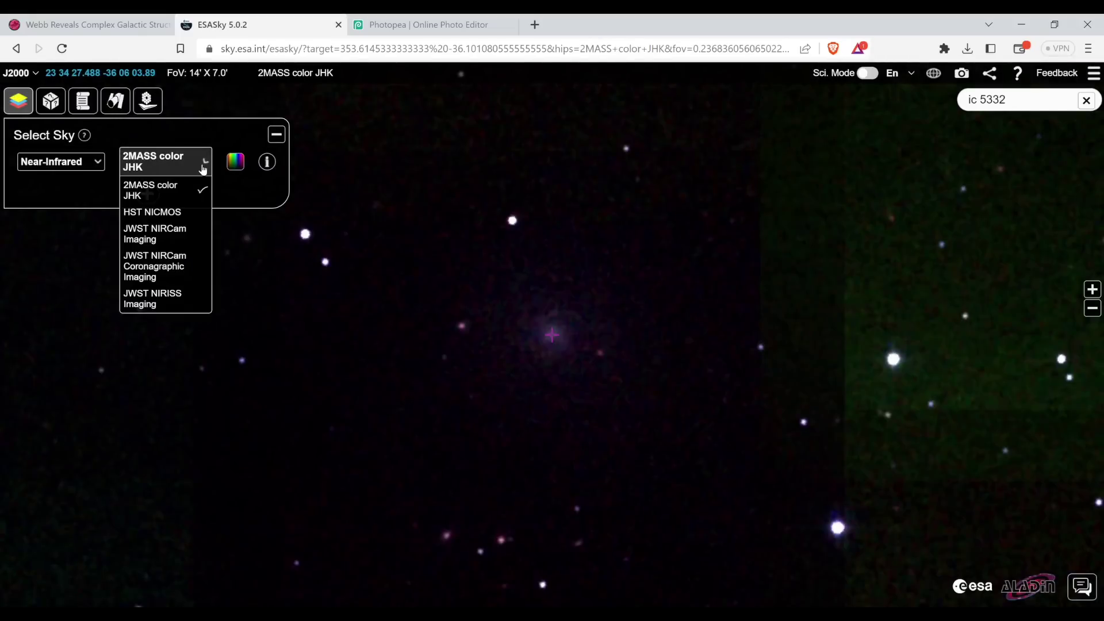
left_click(150, 211)
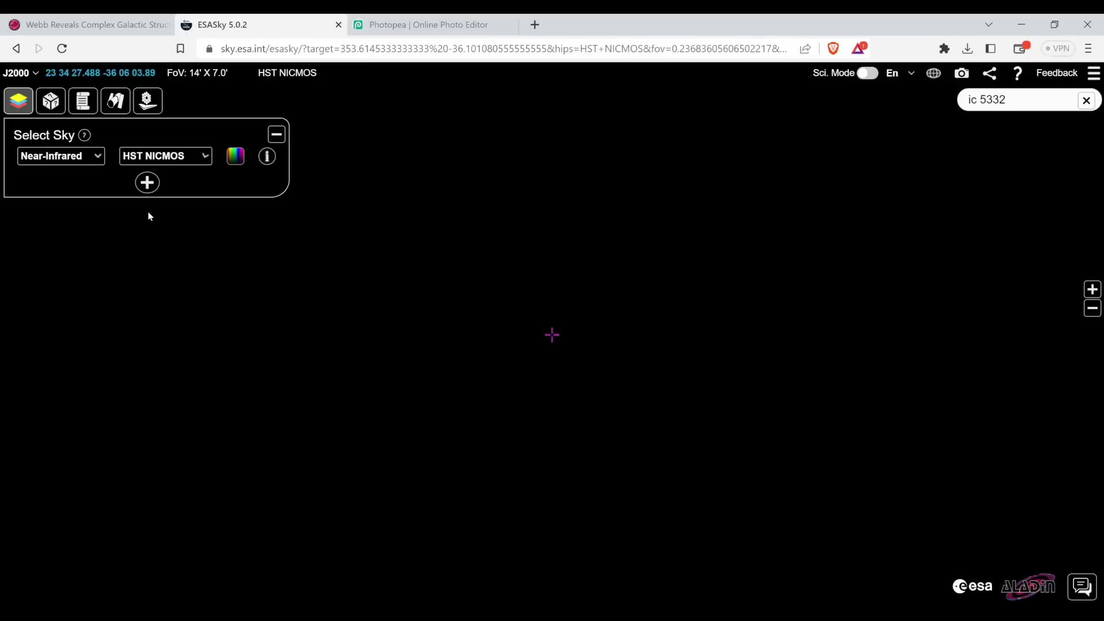
left_click(204, 159)
left_click(173, 242)
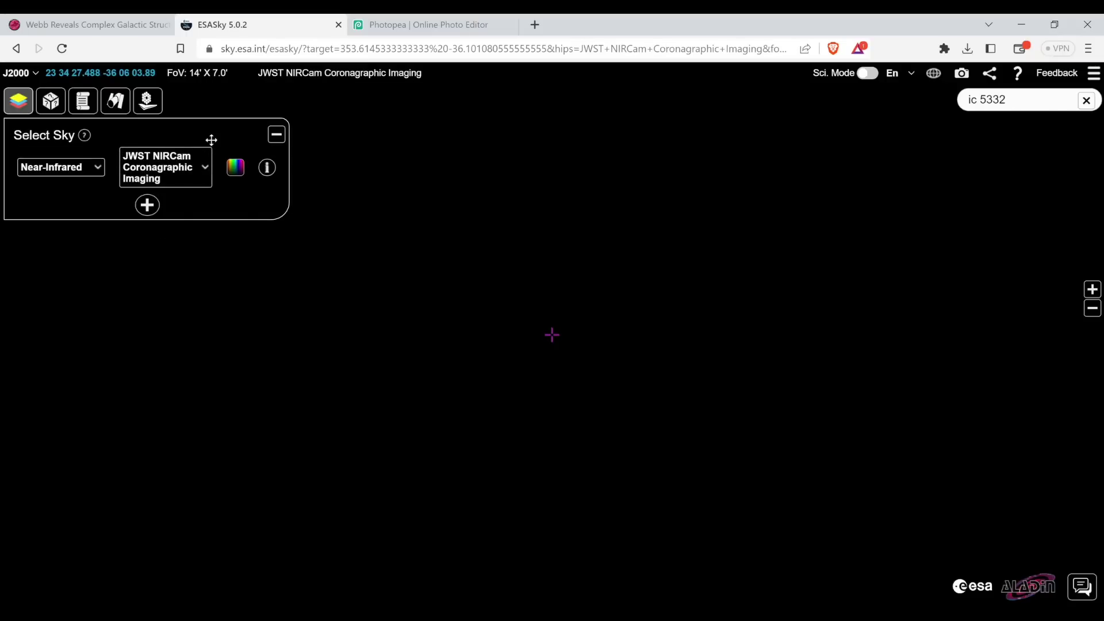
left_click(206, 164)
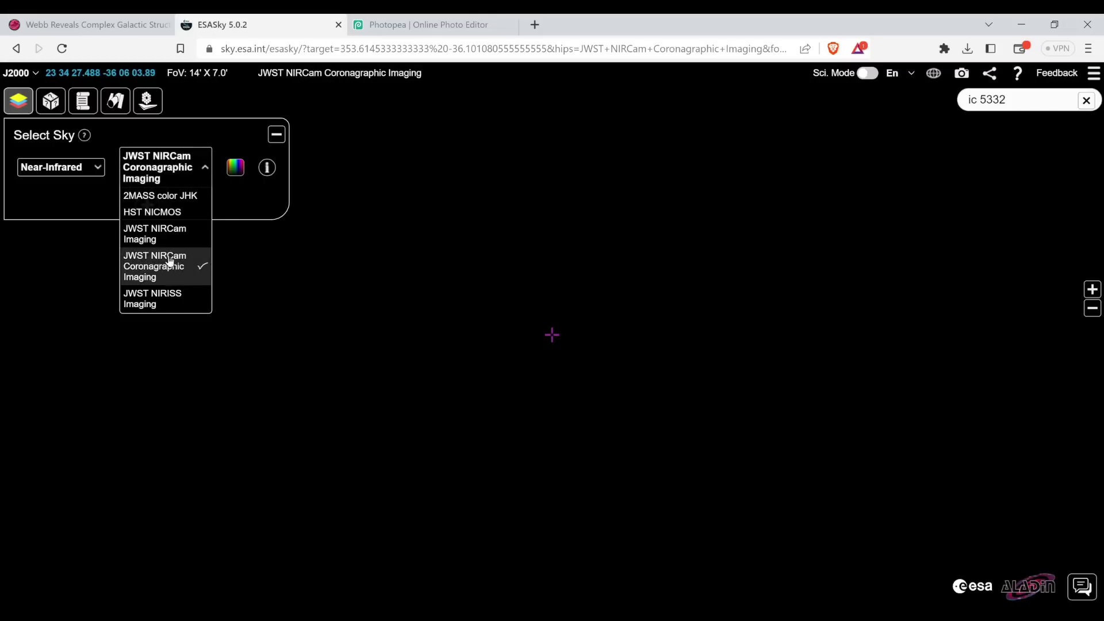
left_click(152, 197)
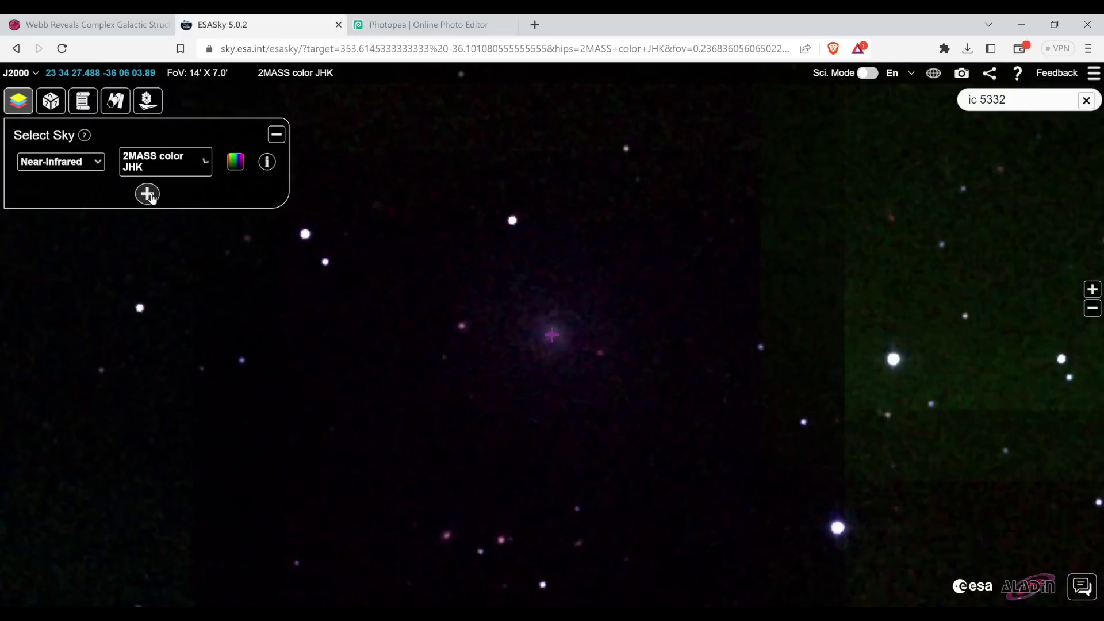
Try the Mid-Infrared sky, then return to Optical.
left_click(97, 166)
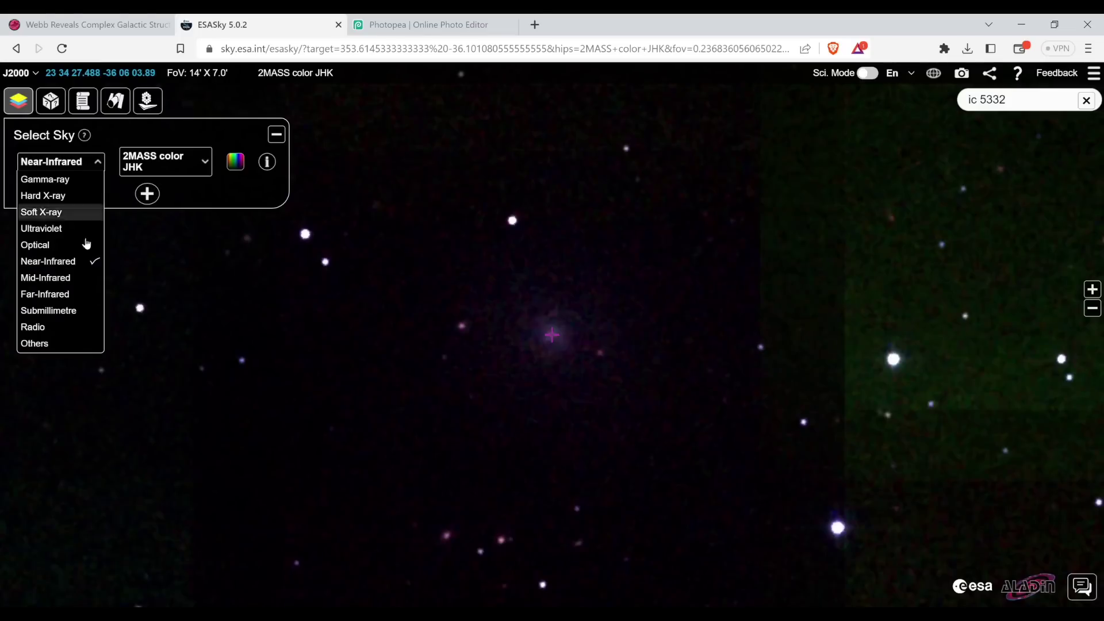
left_click(58, 283)
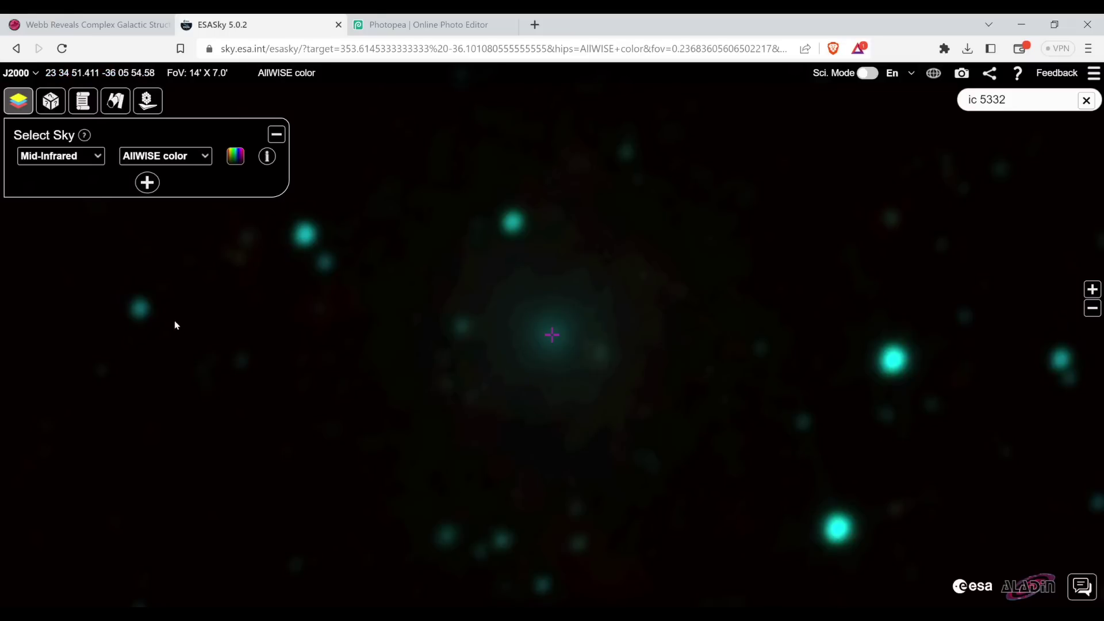
left_click(99, 158)
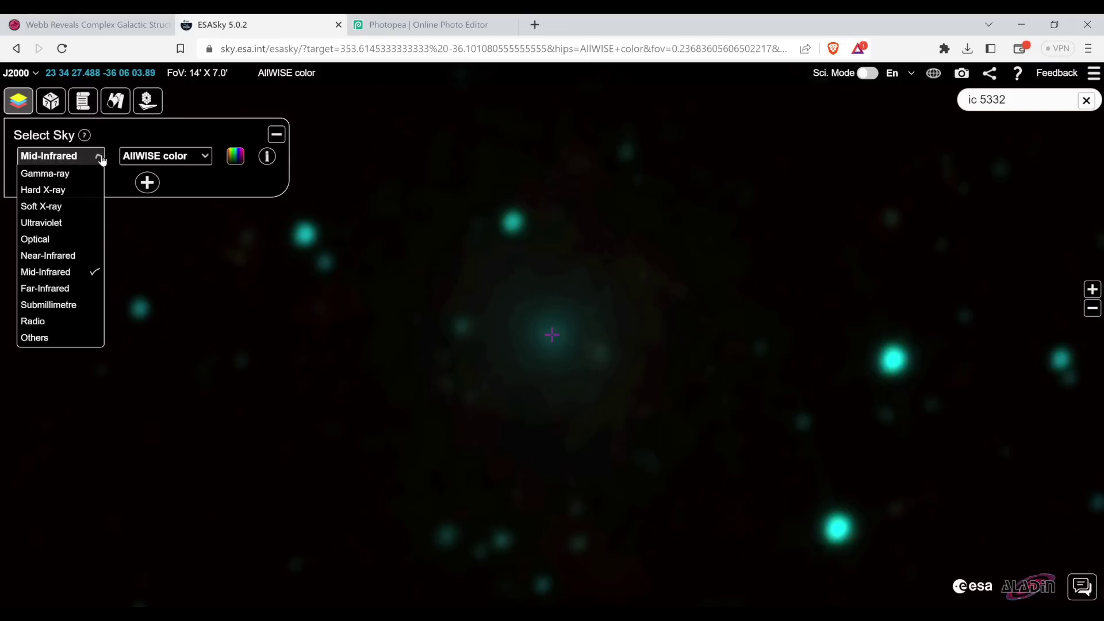
left_click(48, 244)
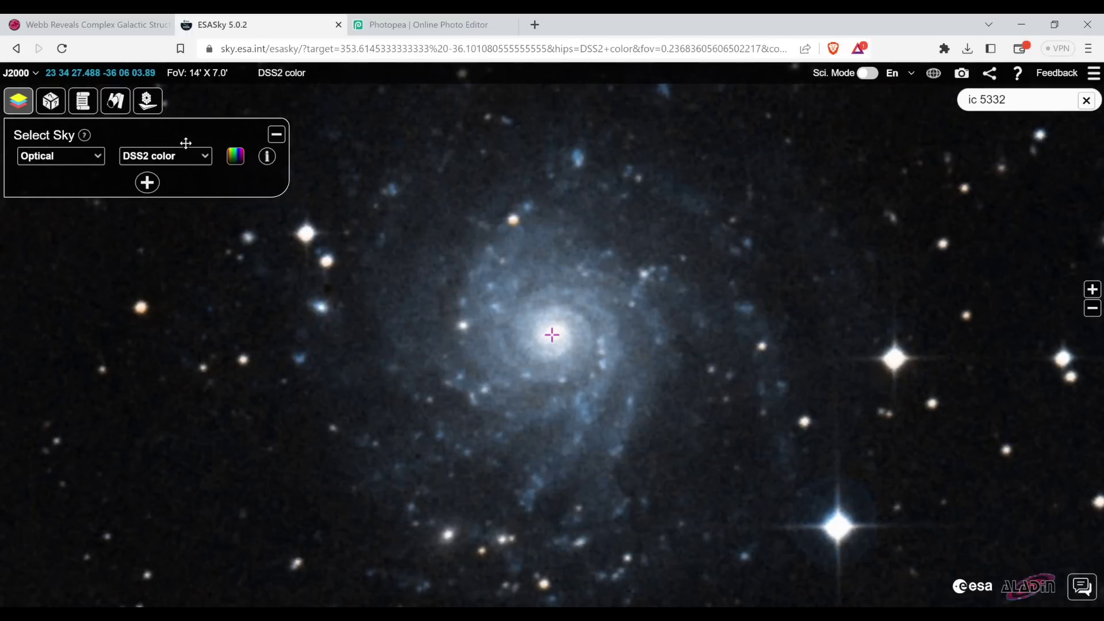
left_click(149, 102)
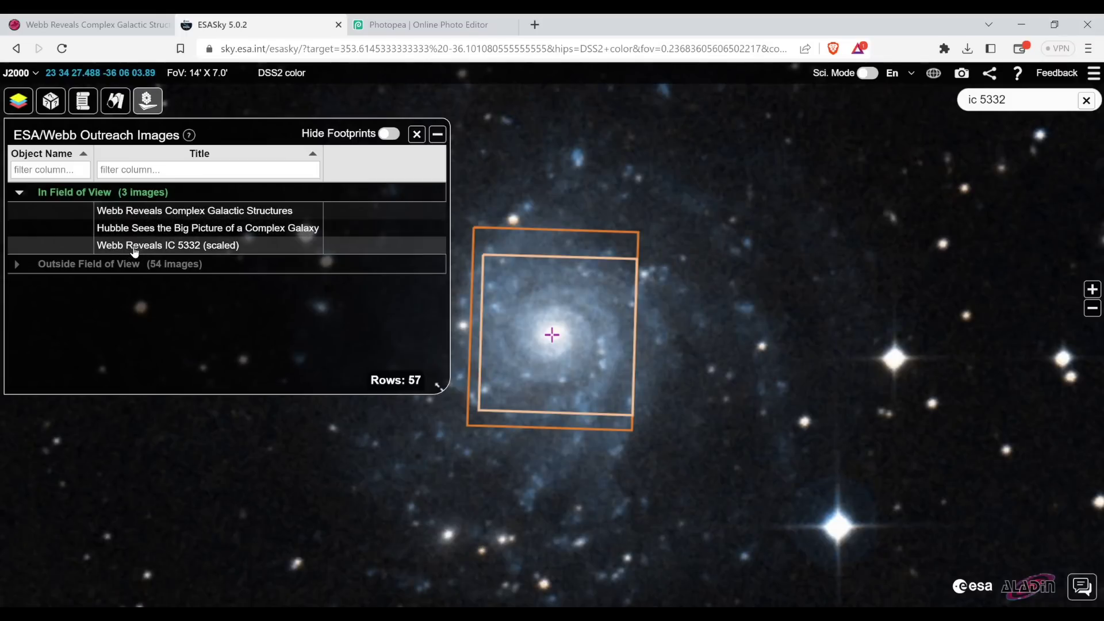
Overlay 'Webb Reveals IC 5332 (scaled)' and check its ESA/Webb page before returning.
left_click(166, 248)
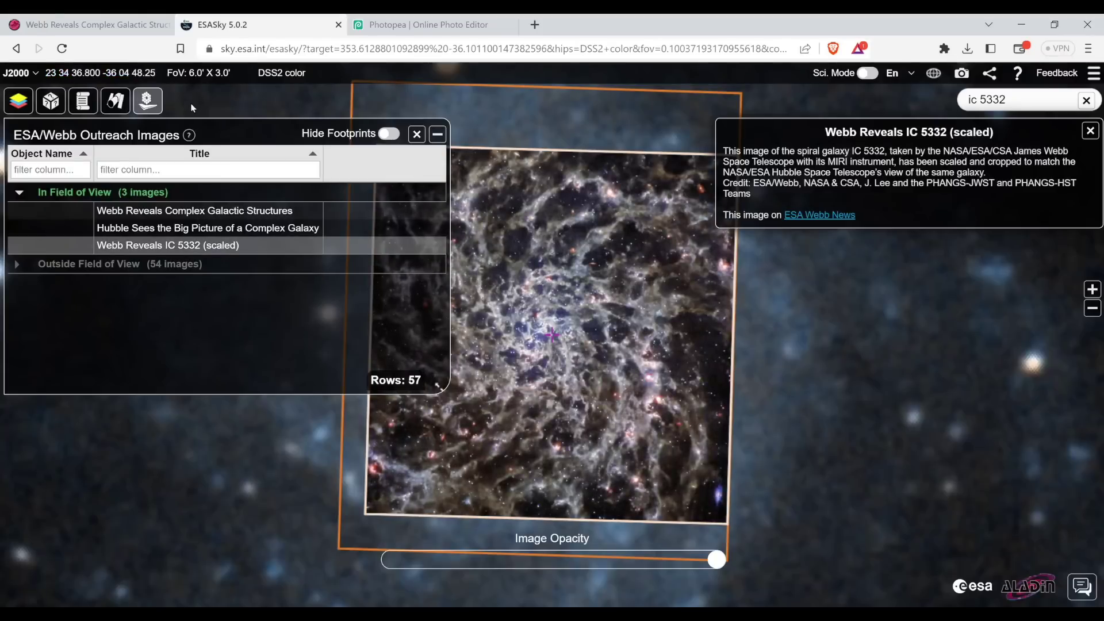
left_click(88, 26)
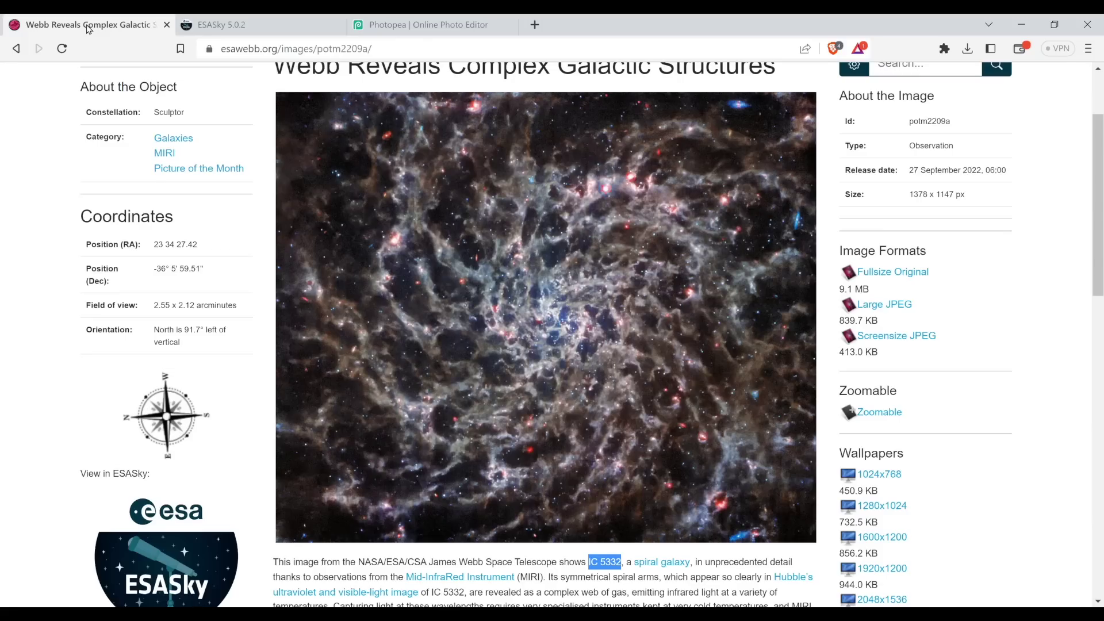
left_click(238, 27)
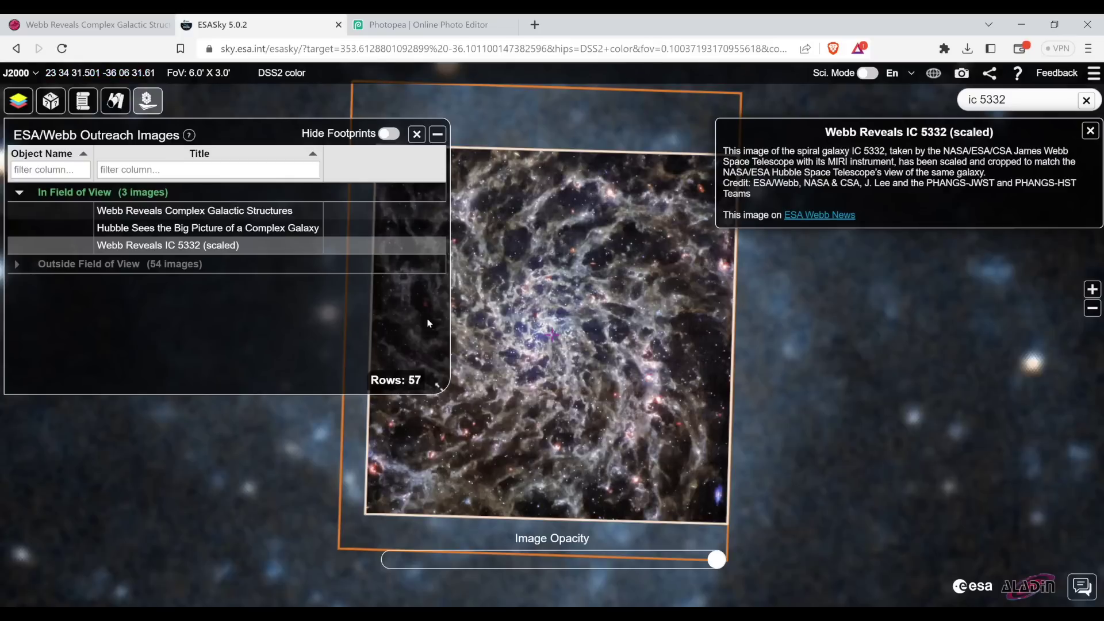
Hide footprints, zoom in on IC 5332, and screenshot the Webb image view.
left_click(389, 134)
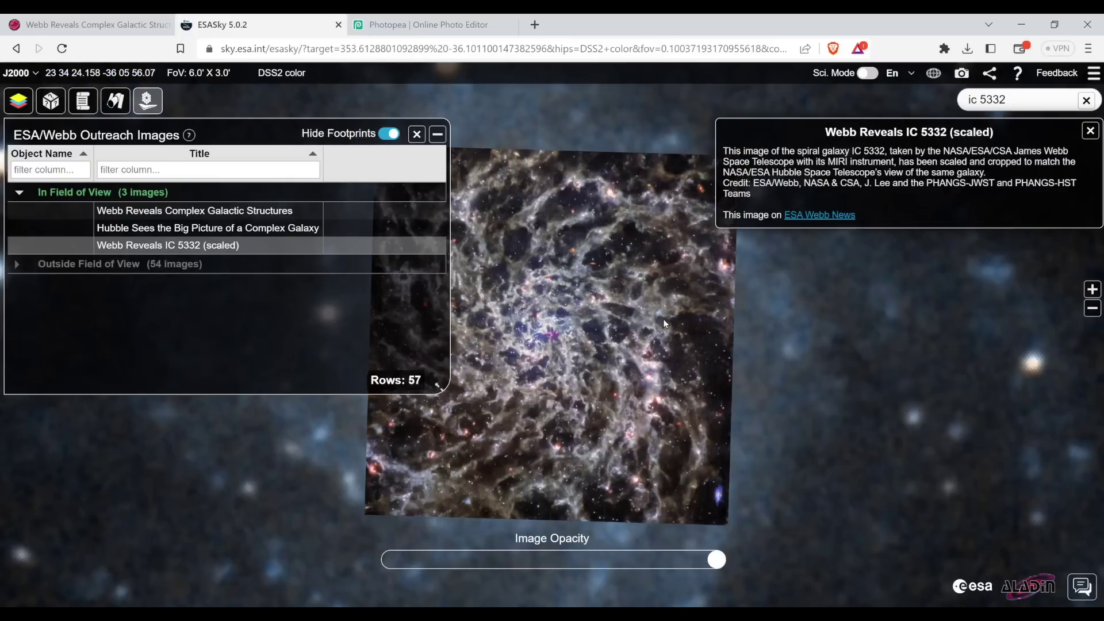
scroll(619, 329, "up", 1)
scroll(619, 329, "up", 1)
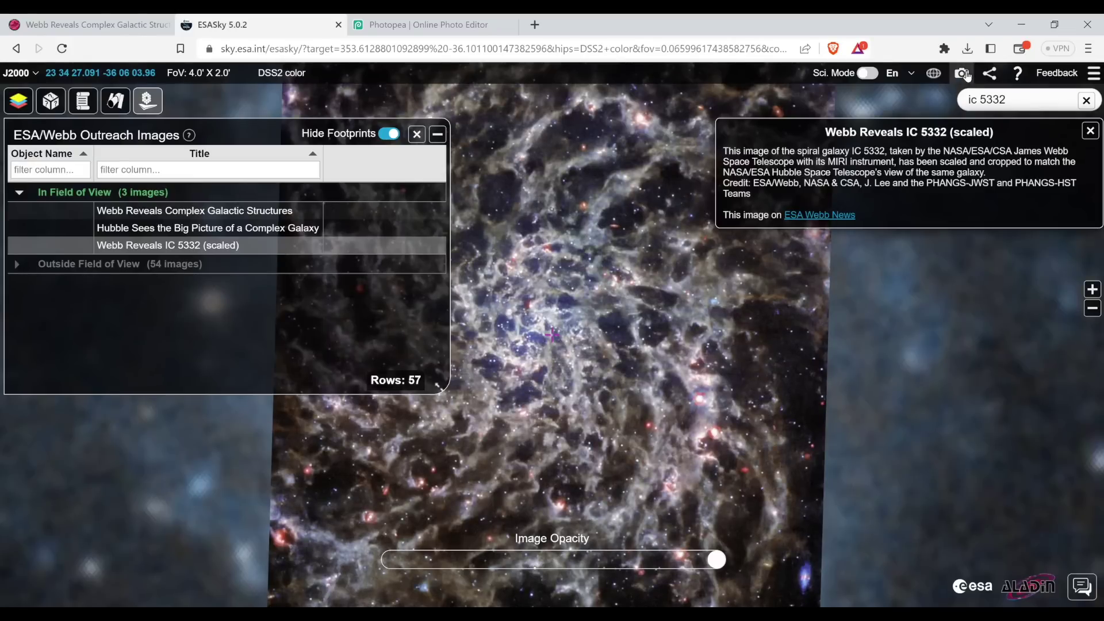
left_click(966, 75)
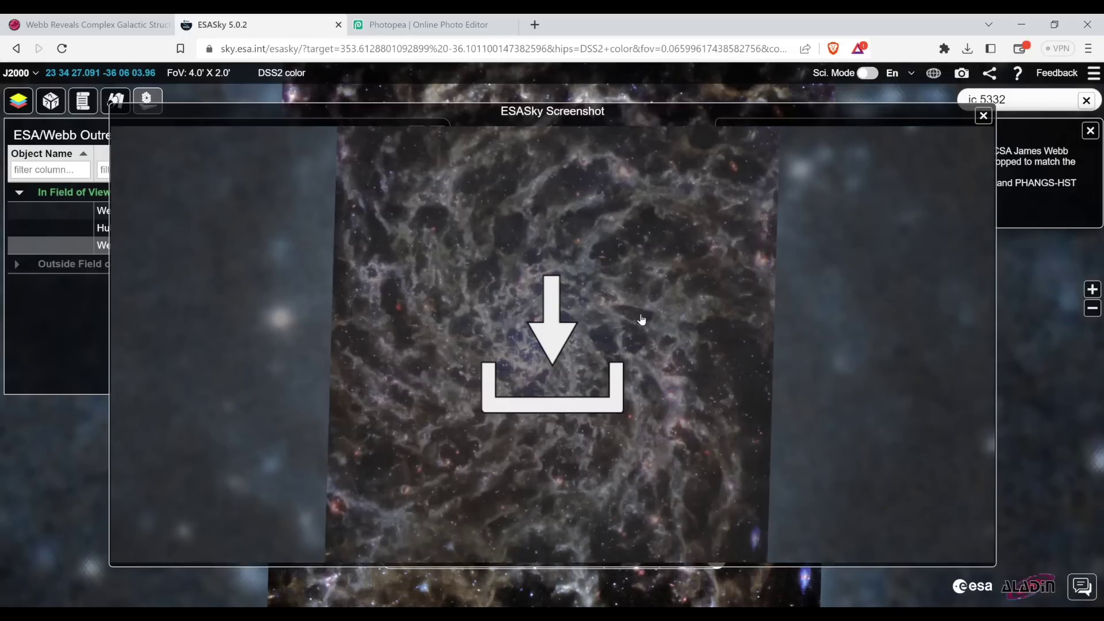
left_click(984, 117)
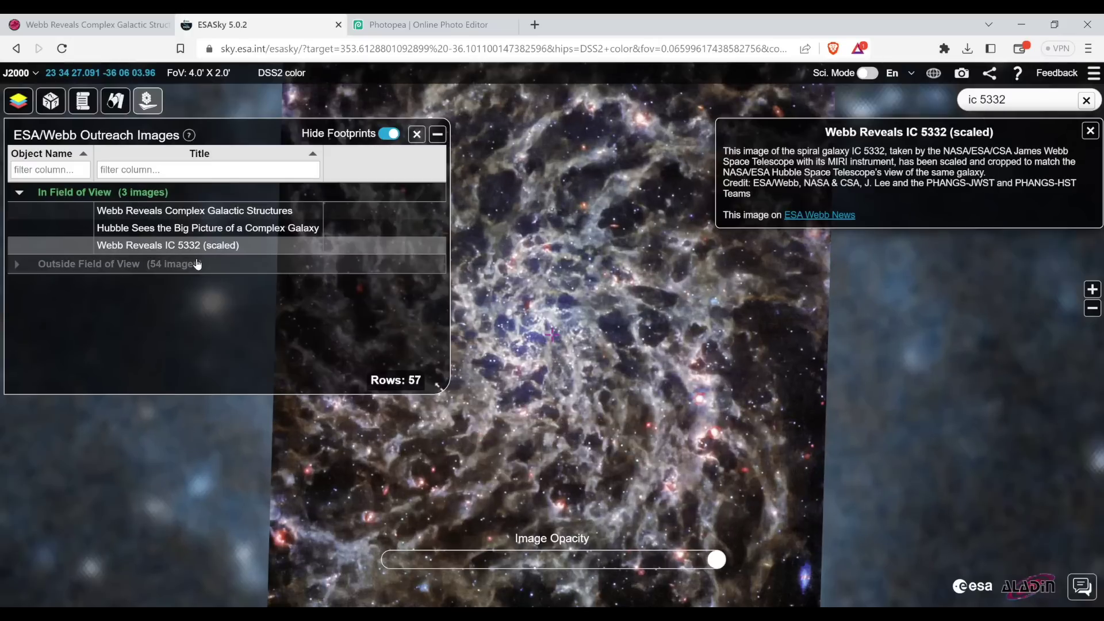
Show the Hubble Sees the Big Picture image and screenshot it.
left_click(155, 233)
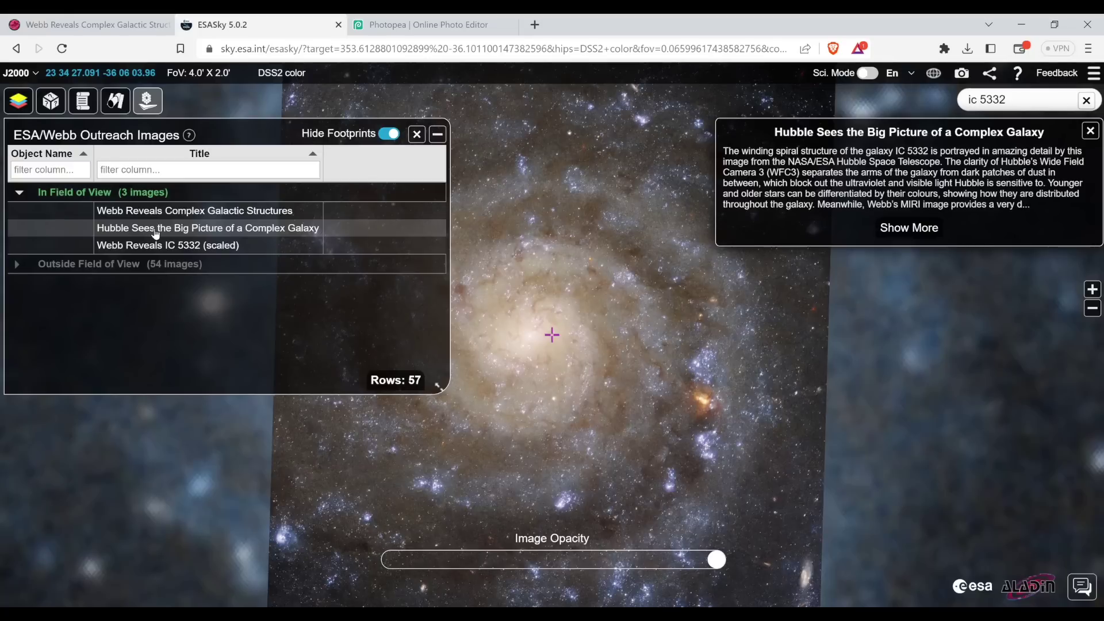
left_click(964, 74)
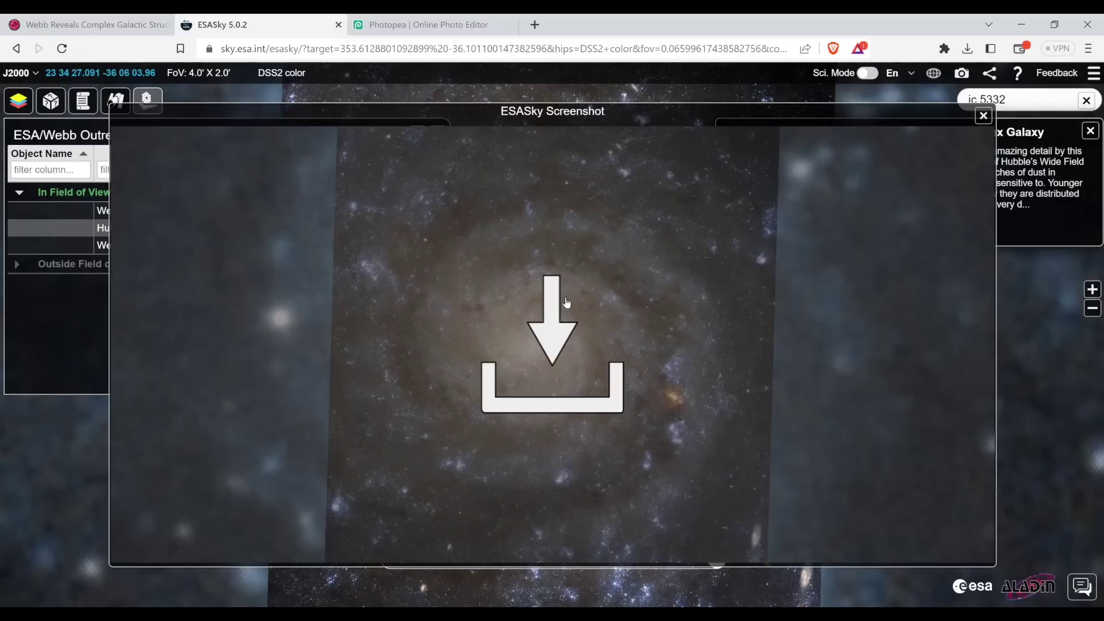
left_click(984, 117)
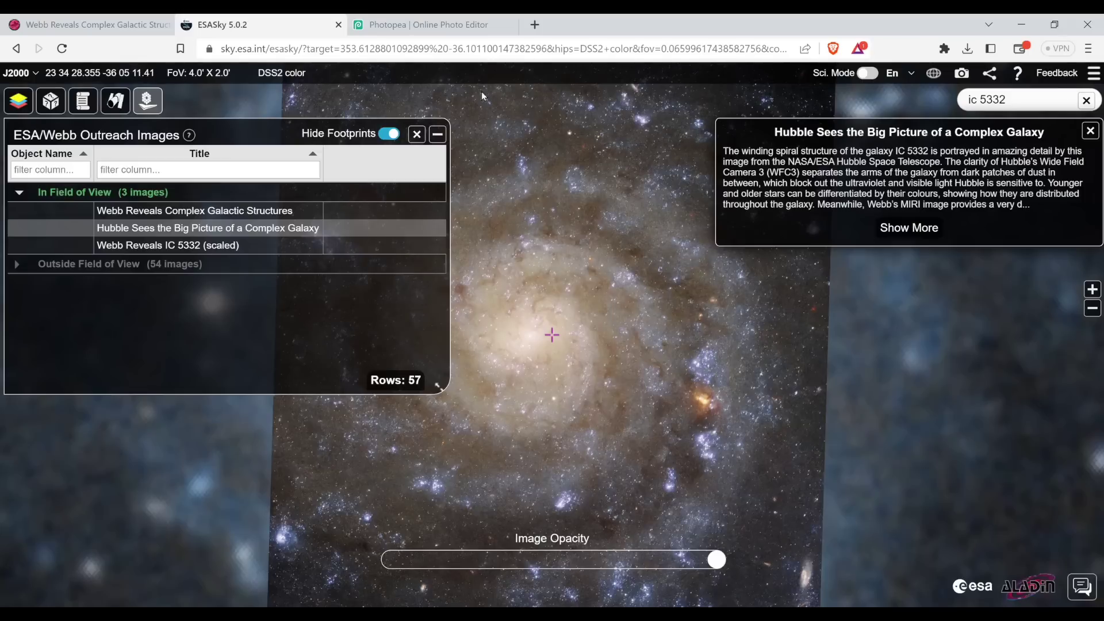
left_click(423, 28)
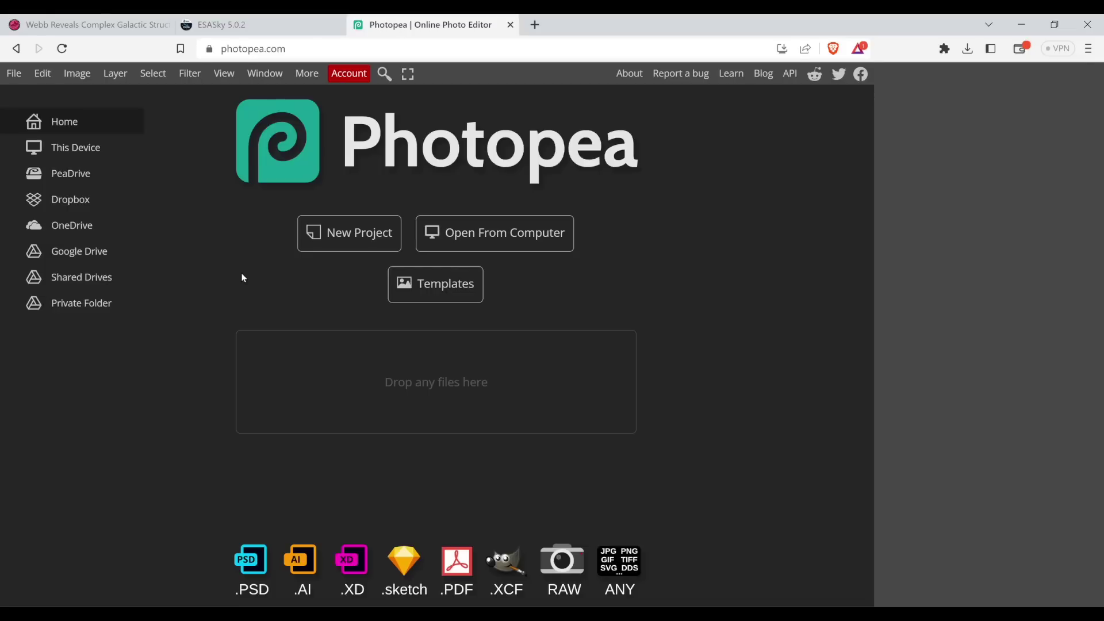
Set the ic5332 HST Background layer's blending to Dissolve.
left_click(14, 75)
left_click(37, 117)
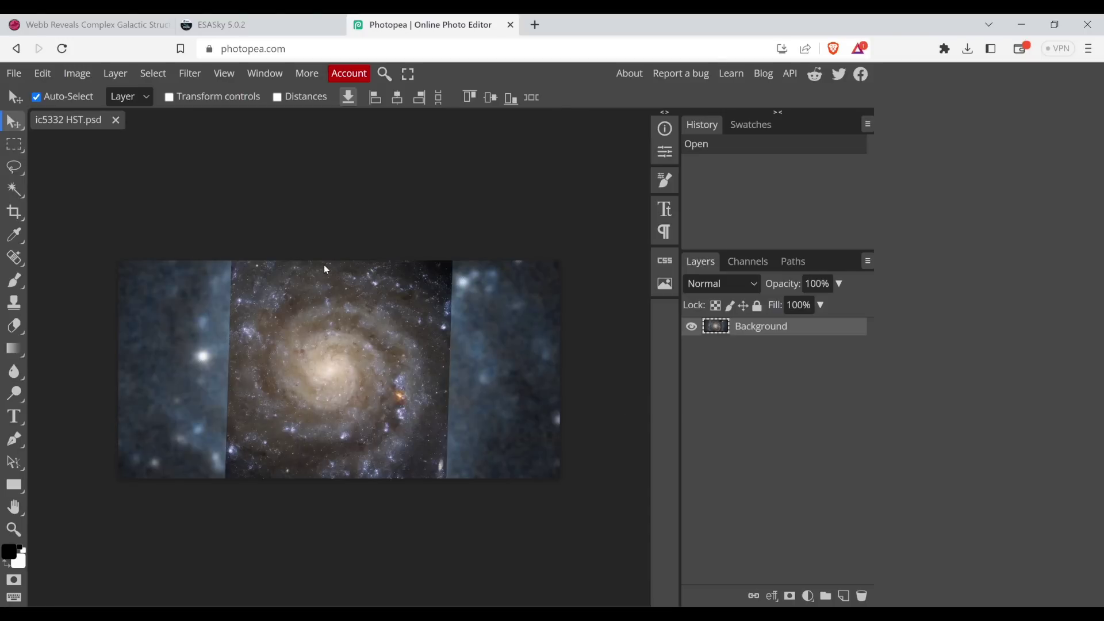
key("shift+plus")
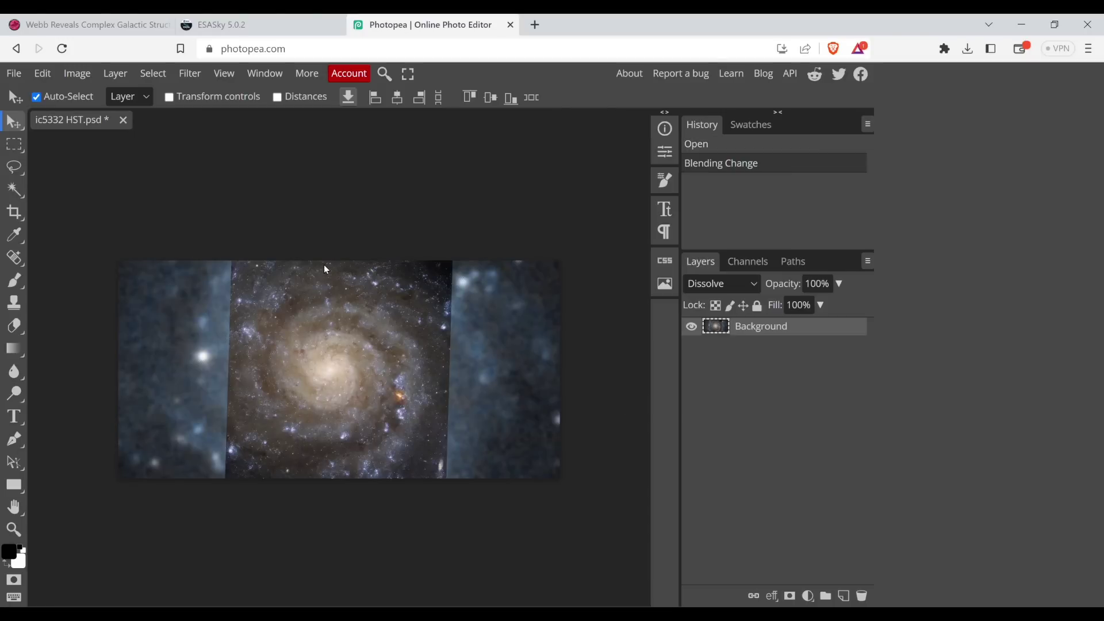
key("Delete")
Zoom the canvas in on the galaxy and choose File > Open & Place.
left_click(345, 194)
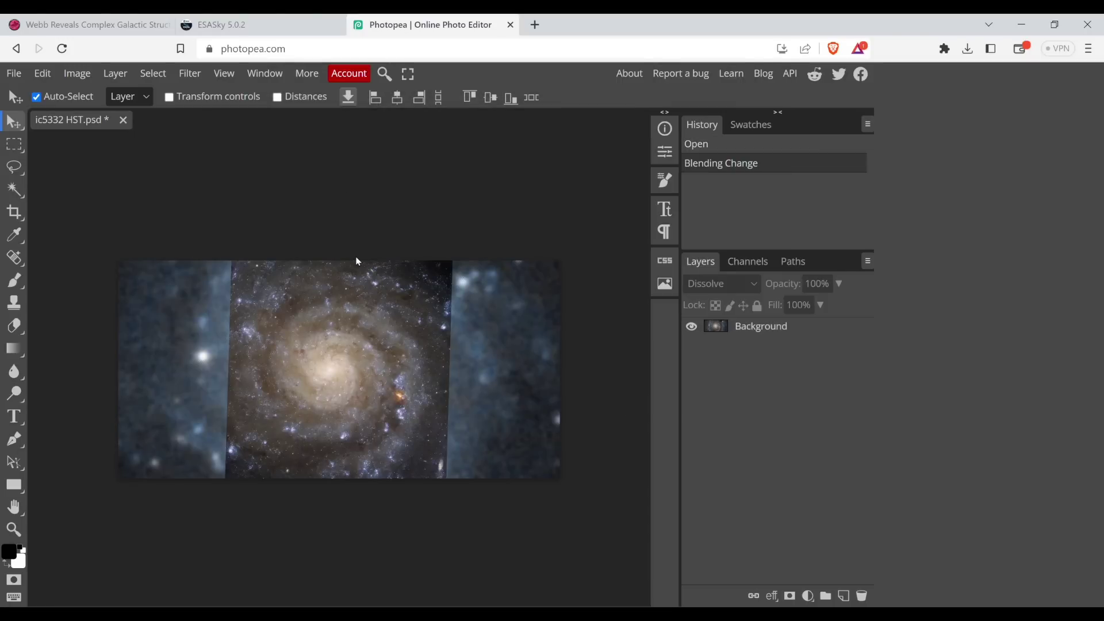
key("ctrl+plus")
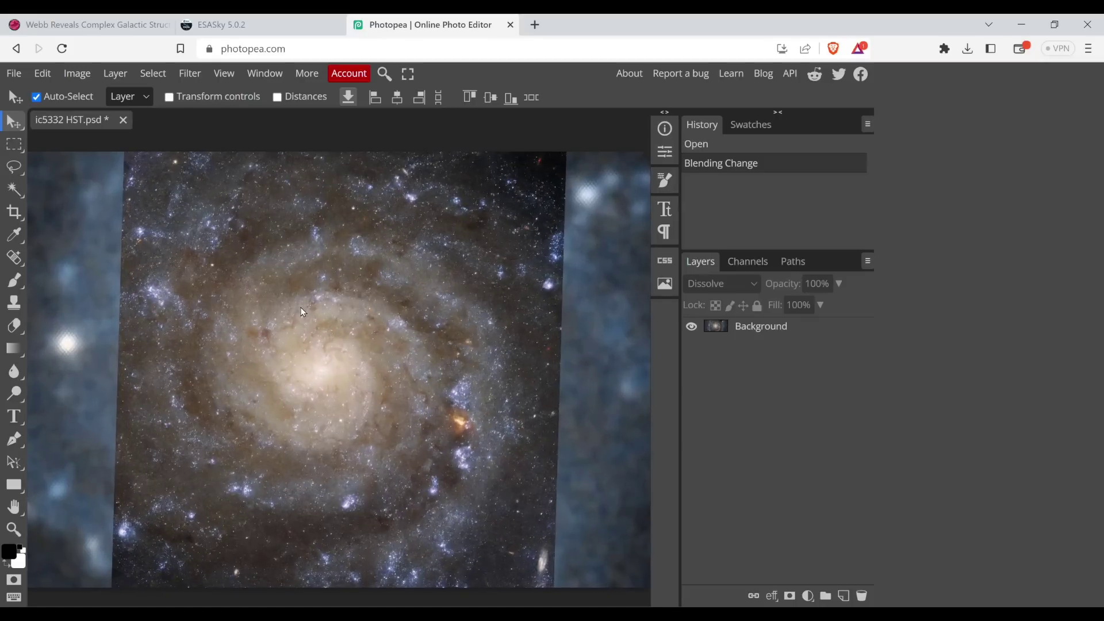
left_click(12, 75)
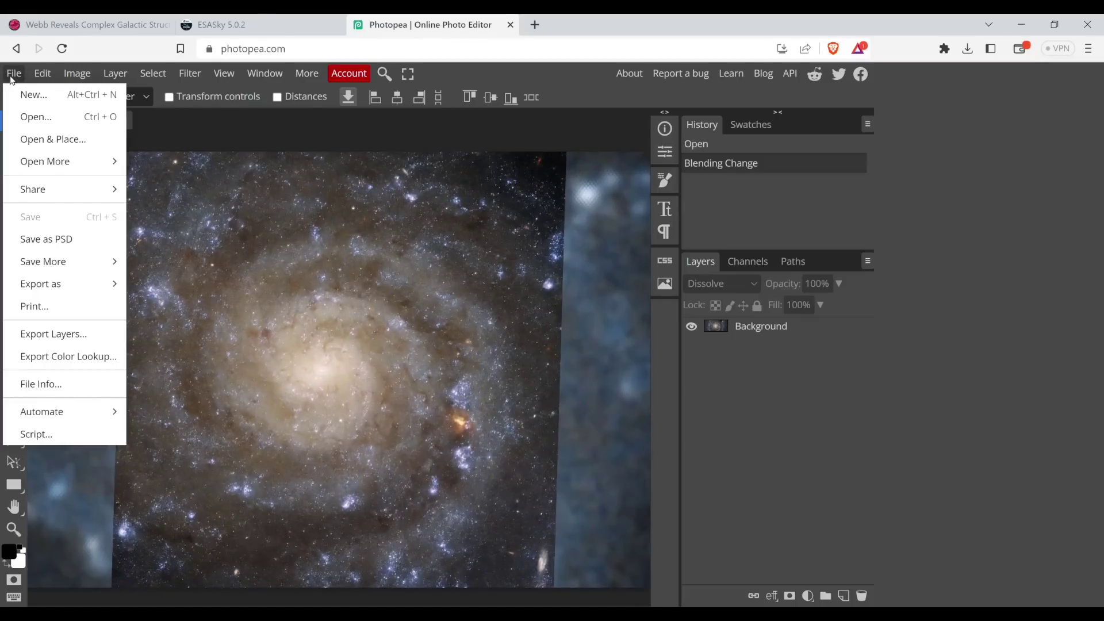
left_click(46, 147)
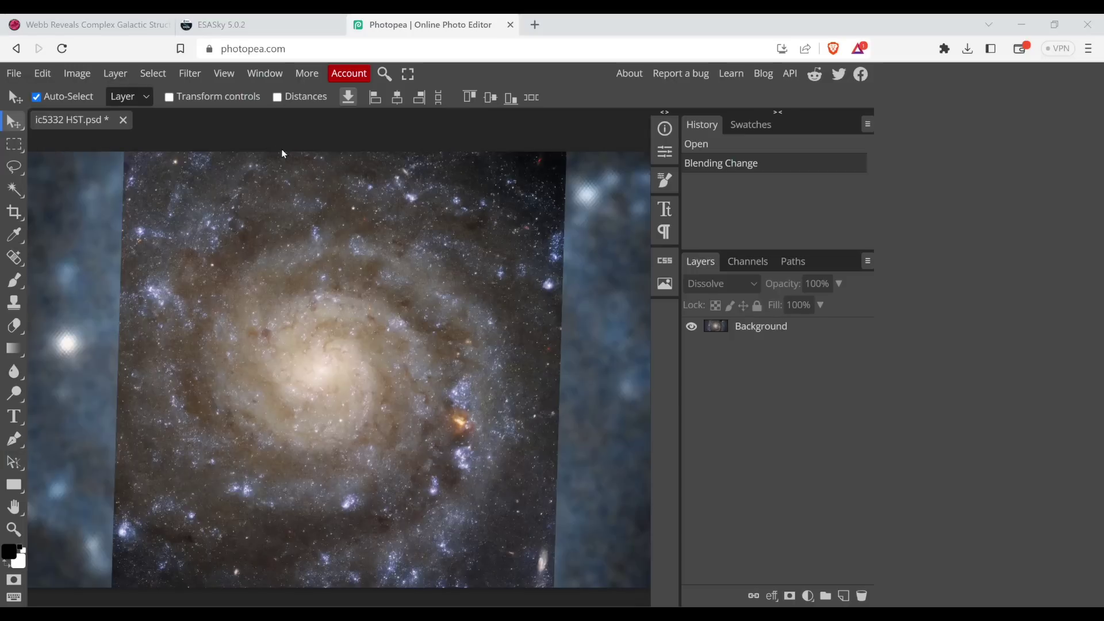
Place the ic5332 JWST image as a layer and toggle the HST layer to compare.
left_click_drag(681, 423, 696, 419)
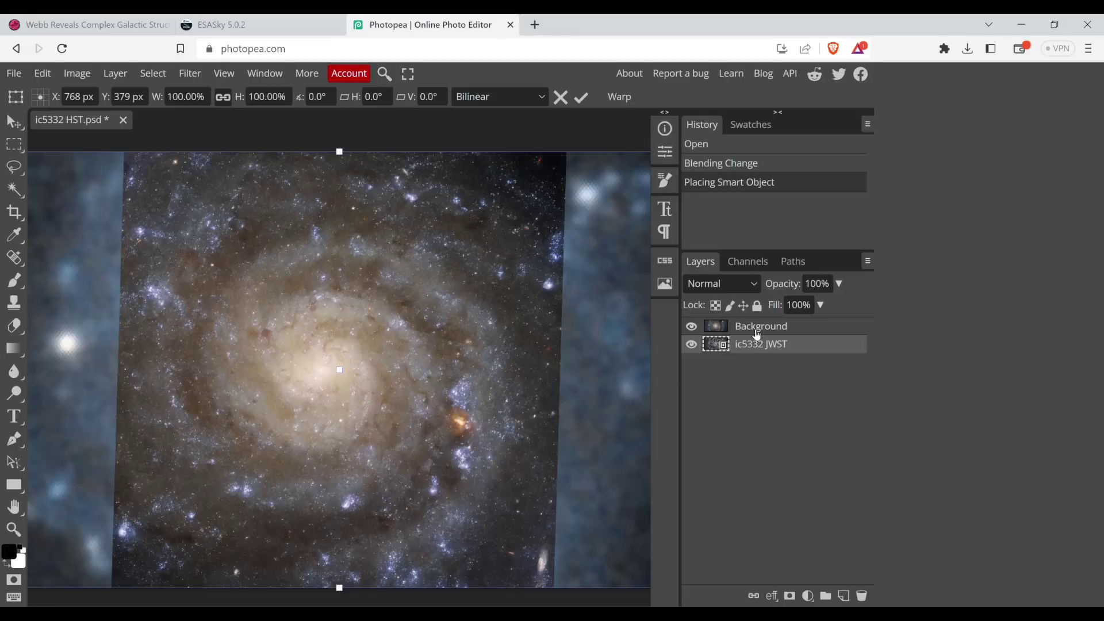
left_click(750, 329)
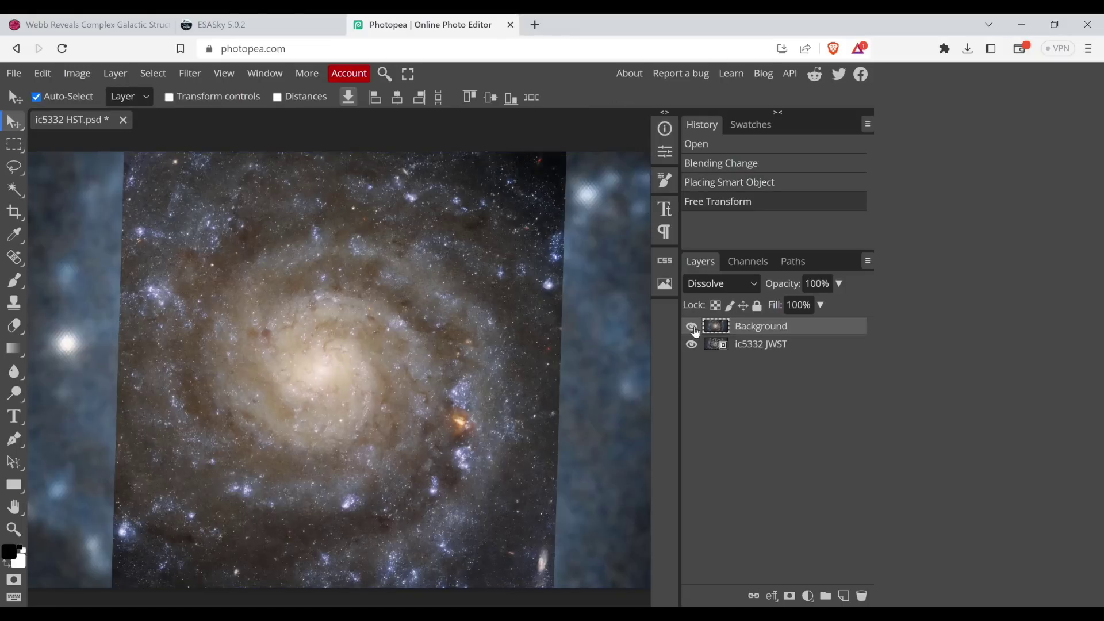
left_click(692, 328)
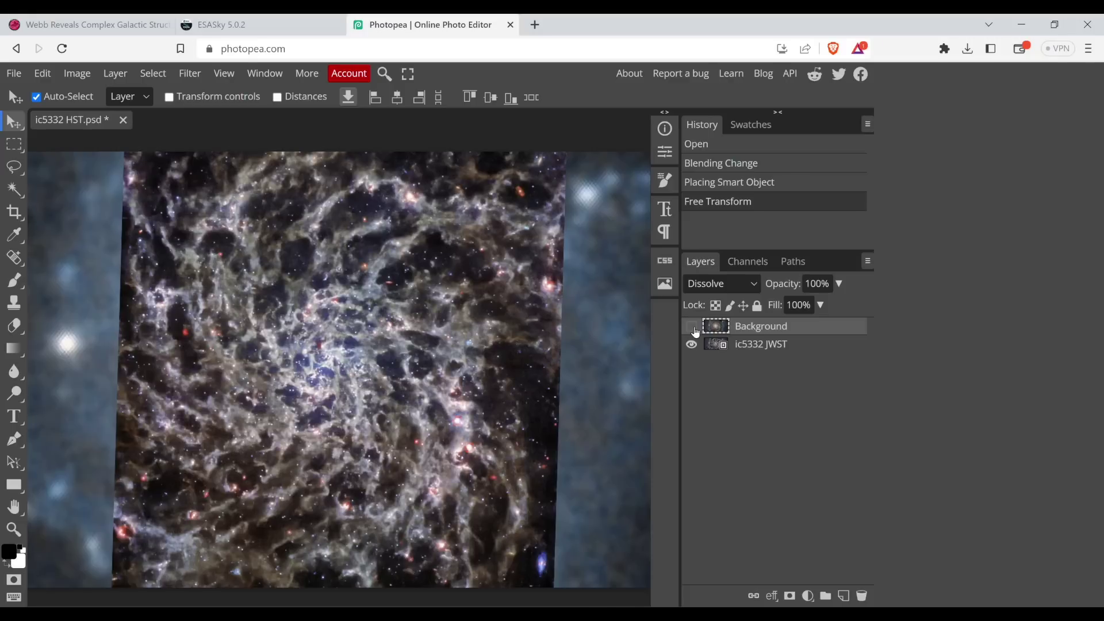
left_click(693, 329)
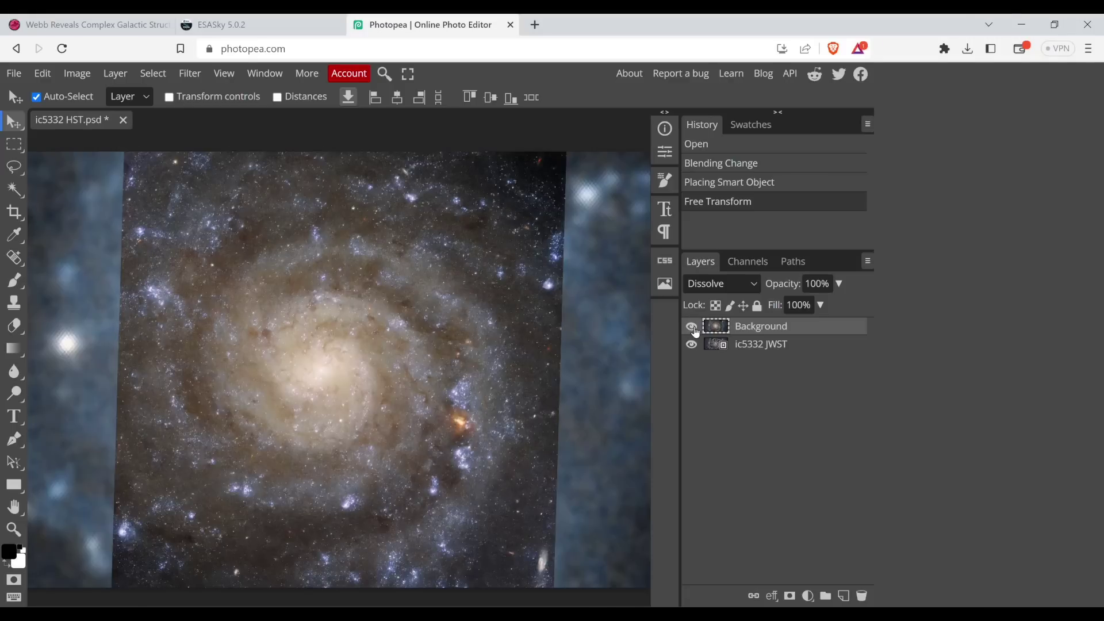
left_click(693, 329)
left_click(693, 329)
Rename the Background layer to 'ic5332 HST'.
double_click(769, 332)
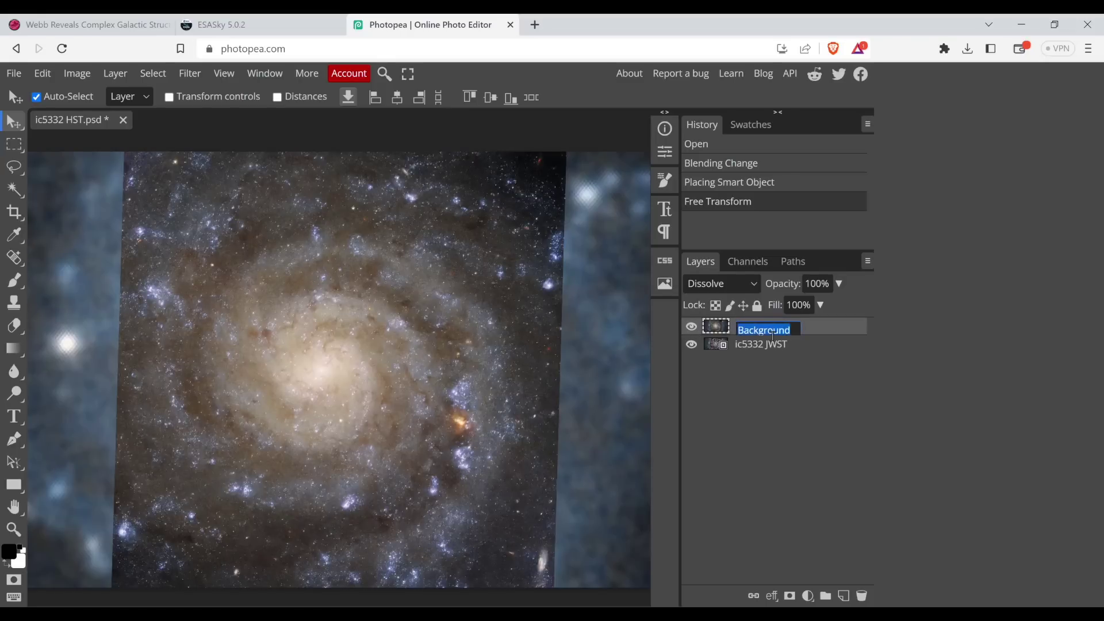
type("ic5332")
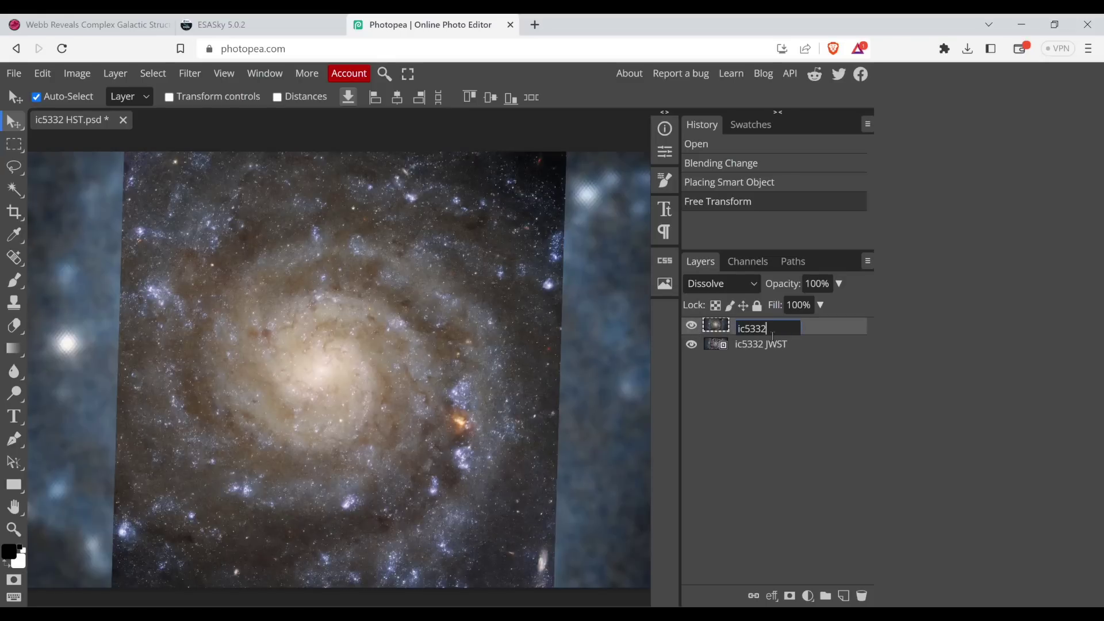
type(" HST")
key("Return")
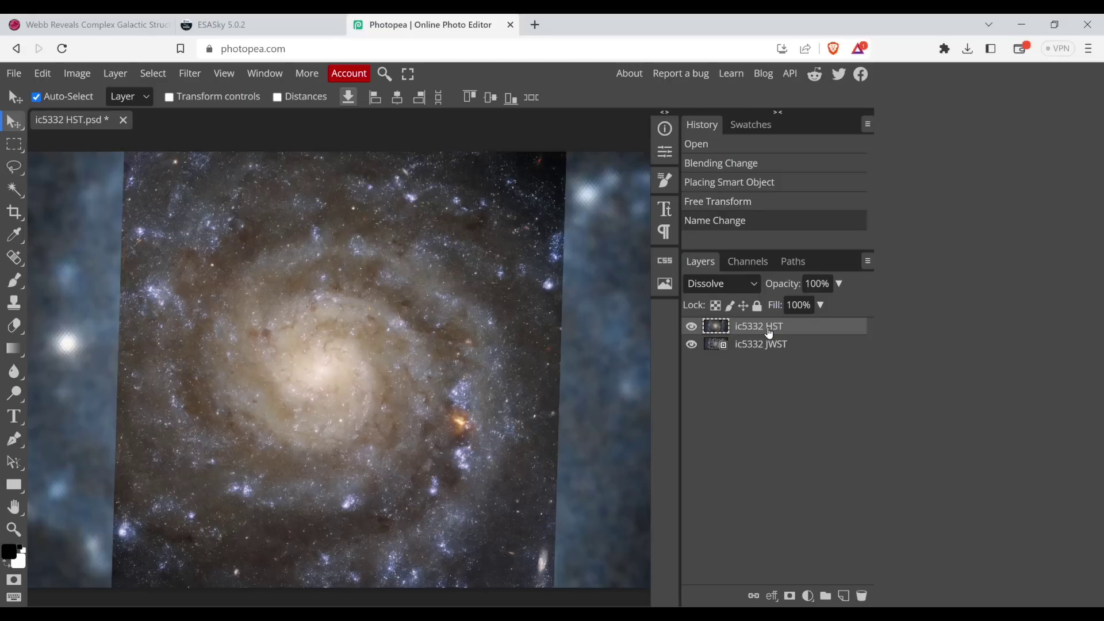
left_click(798, 314)
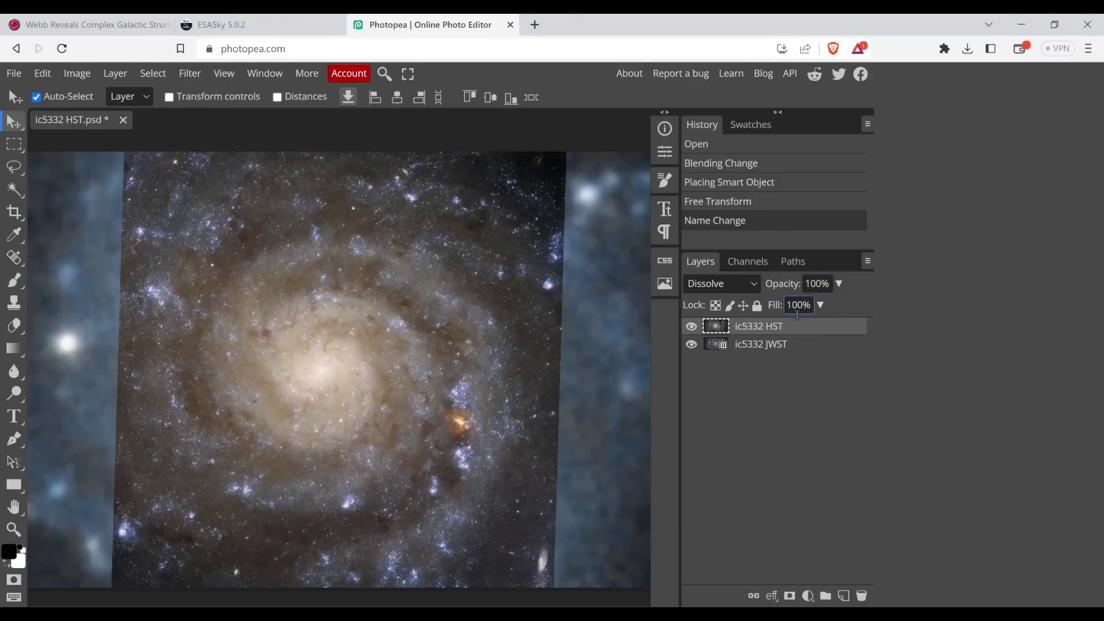
Try the ic5332 HST layer's opacity, then reorder so ic5332 JWST sits above ic5332 HST.
left_click(840, 286)
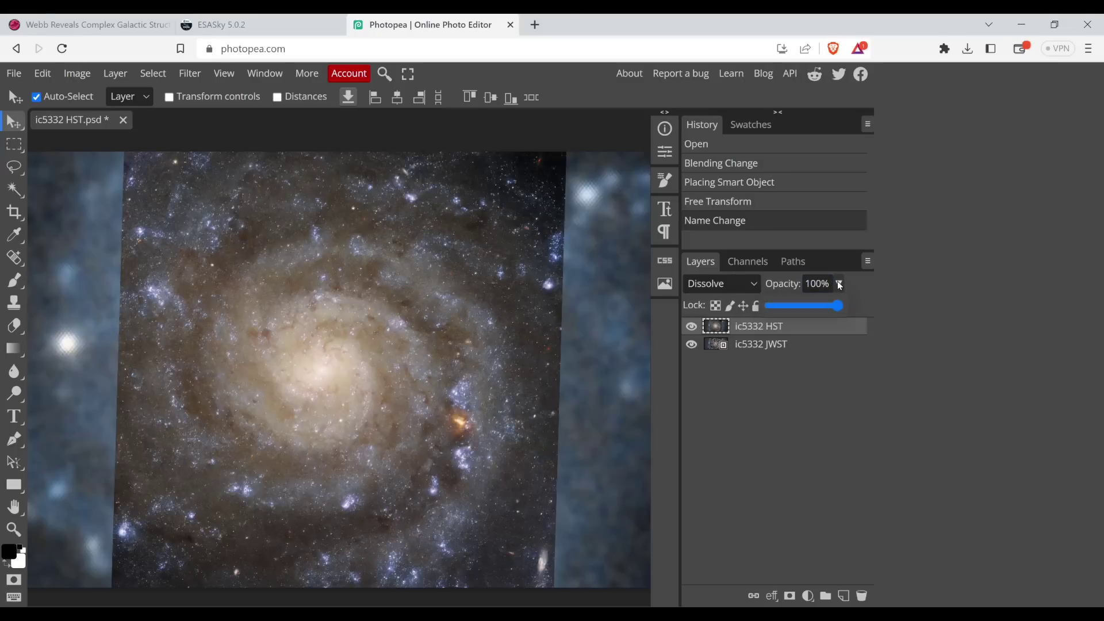
mouse_move(839, 306)
left_mouse_down()
mouse_move(769, 307)
mouse_move(874, 306)
mouse_move(778, 313)
mouse_move(856, 302)
left_mouse_up()
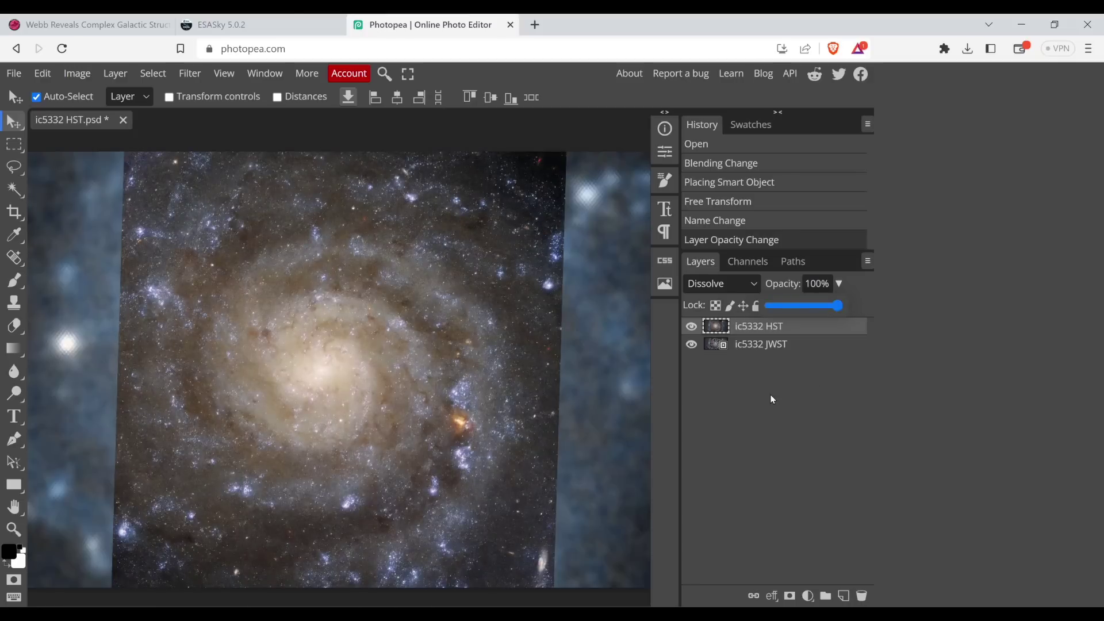
mouse_move(764, 332)
left_mouse_down()
mouse_move(761, 349)
mouse_move(755, 325)
left_mouse_up()
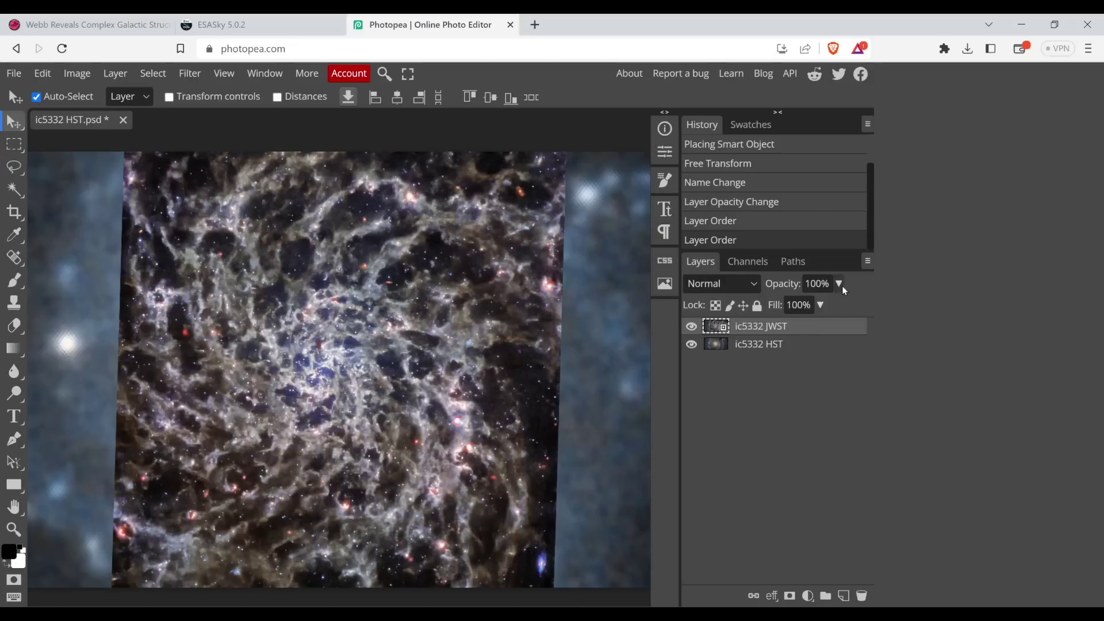
Compare the images by fading the JWST layer and toggling its visibility, then reselect ic5332 JWST.
left_click(821, 304)
left_click_drag(837, 305, 897, 311)
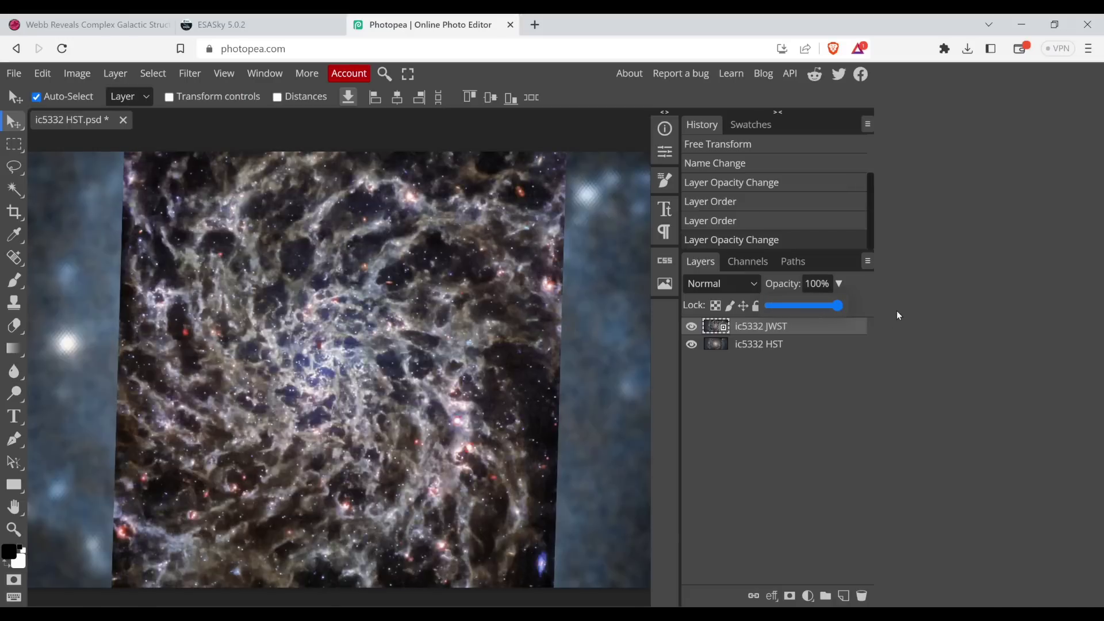
left_click(768, 346)
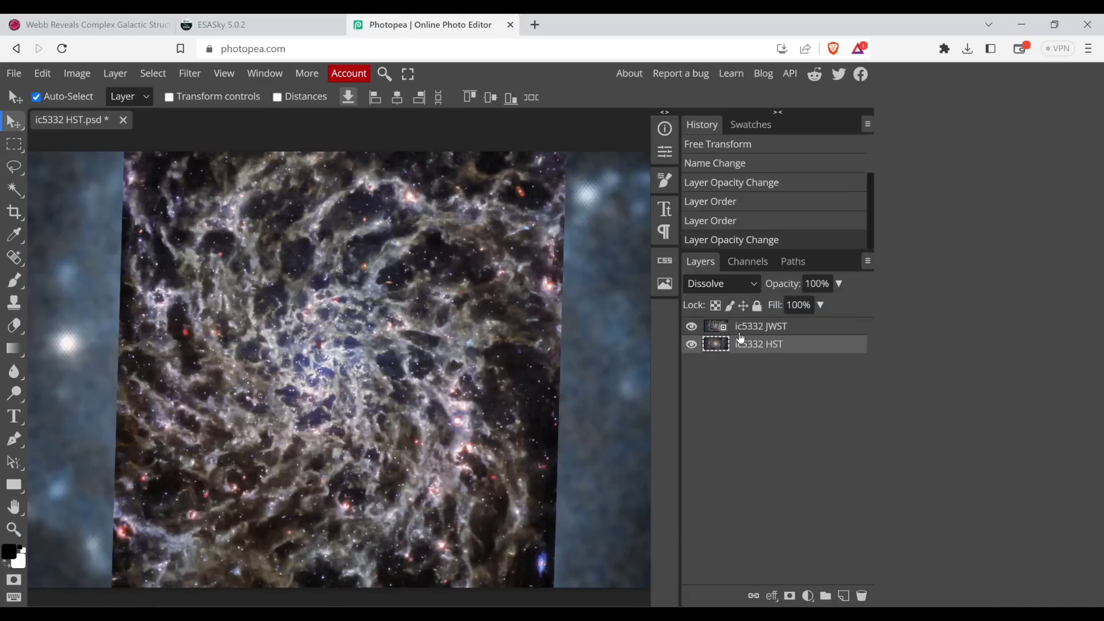
left_click(697, 332)
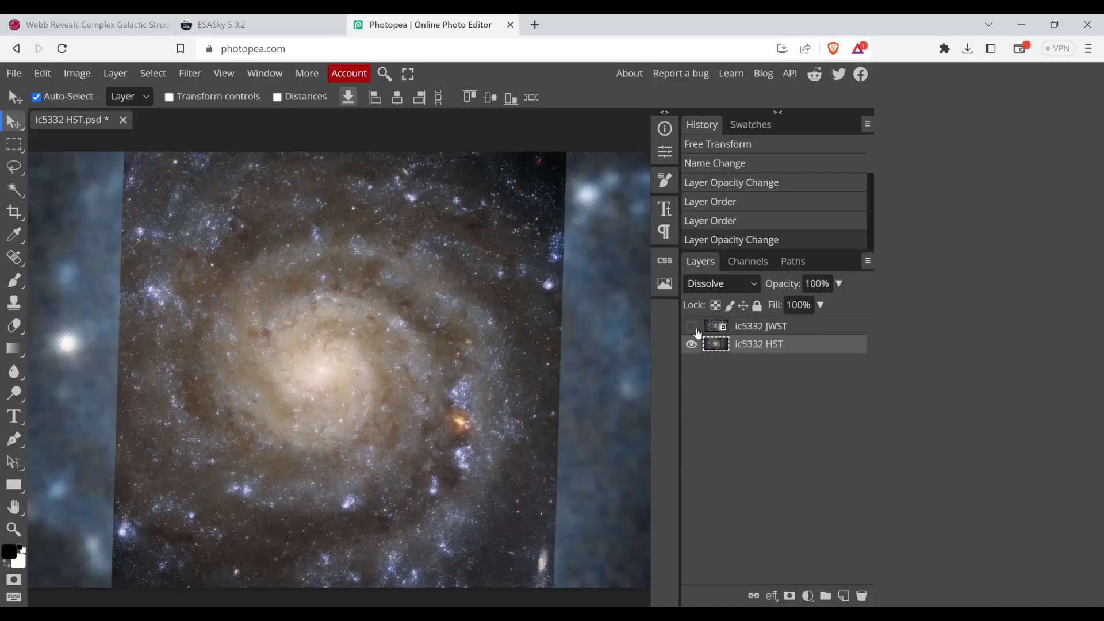
left_click(697, 332)
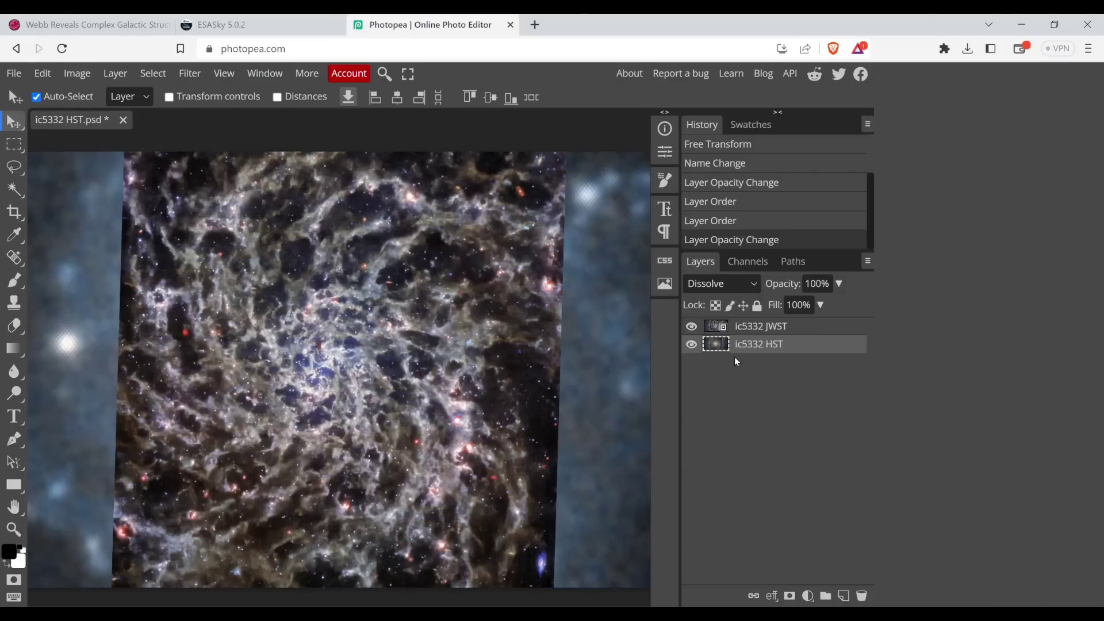
left_click(761, 327)
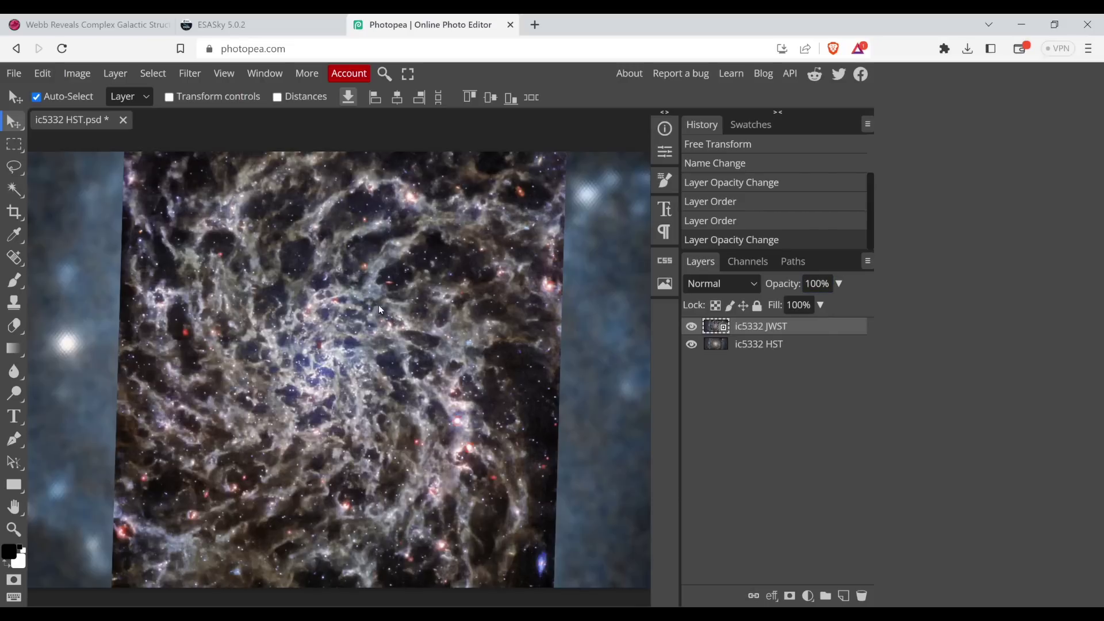
left_click(840, 288)
Sweep the ic5332 JWST layer's opacity down and back up to compare Webb and Hubble views.
left_click_drag(839, 308, 774, 316)
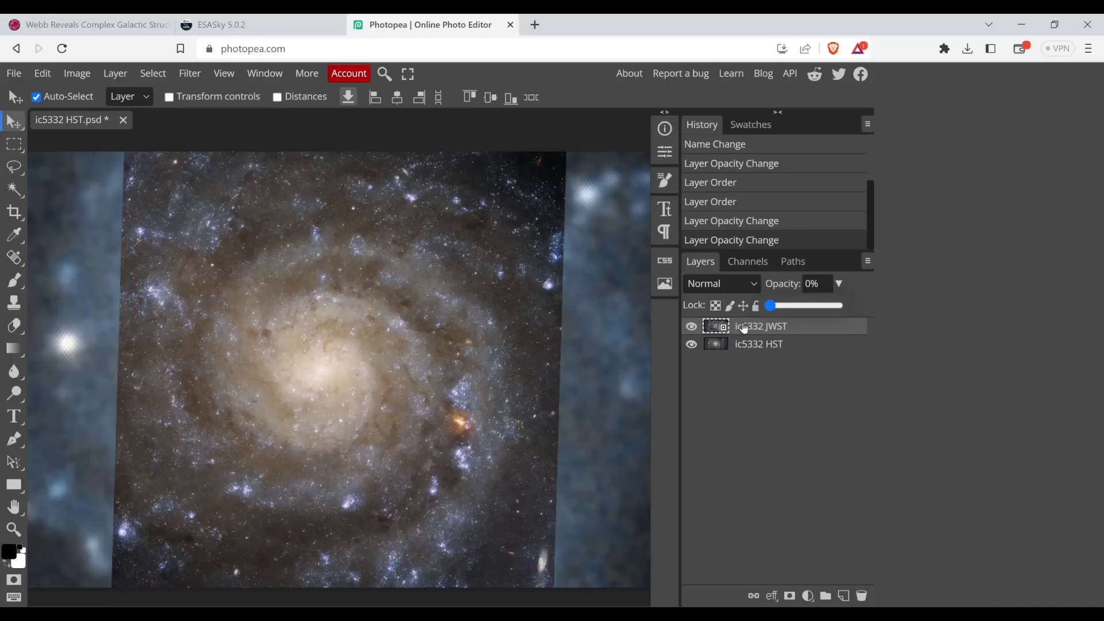
left_click_drag(772, 311, 861, 309)
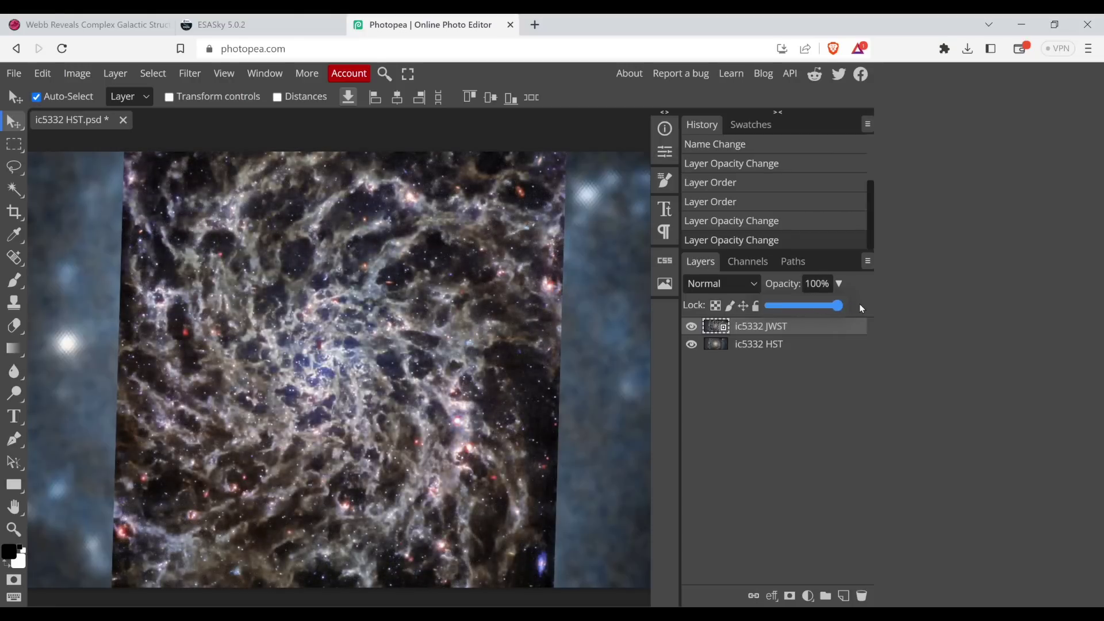
left_click_drag(861, 309, 755, 315)
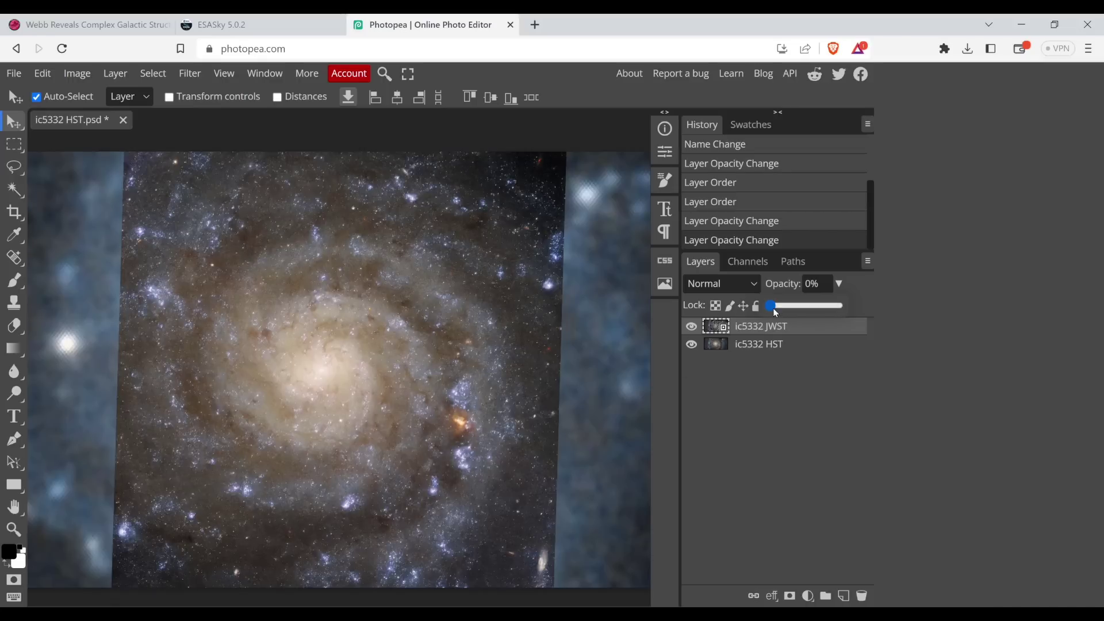
left_click_drag(774, 308, 863, 334)
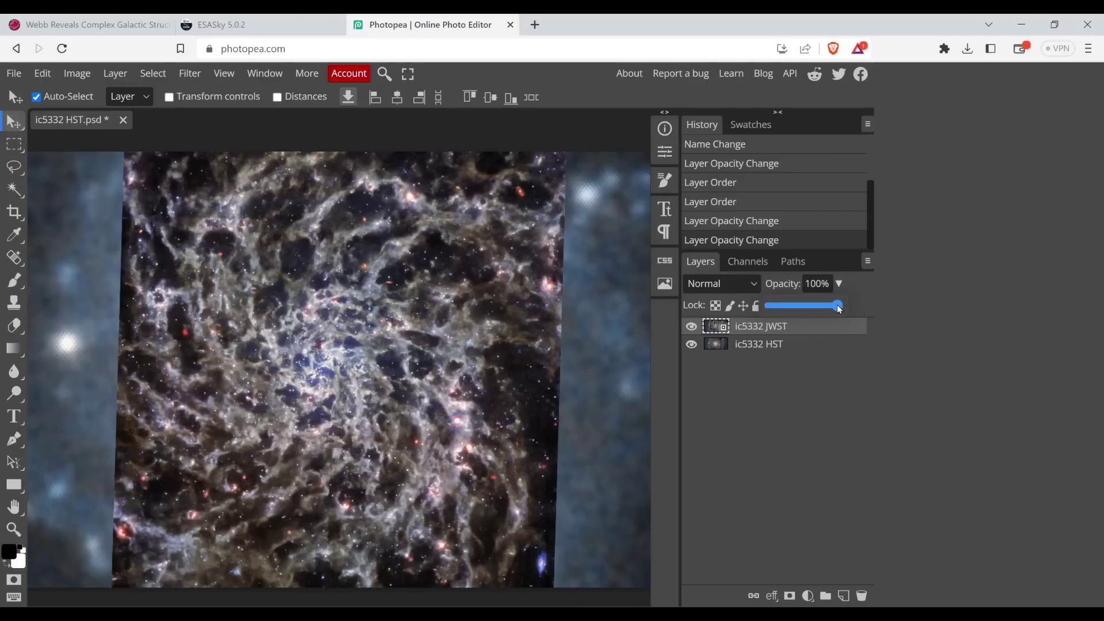
Blend the ic5332 JWST layer at 79% opacity and switch its blend mode to Darken.
left_click_drag(840, 309, 761, 308)
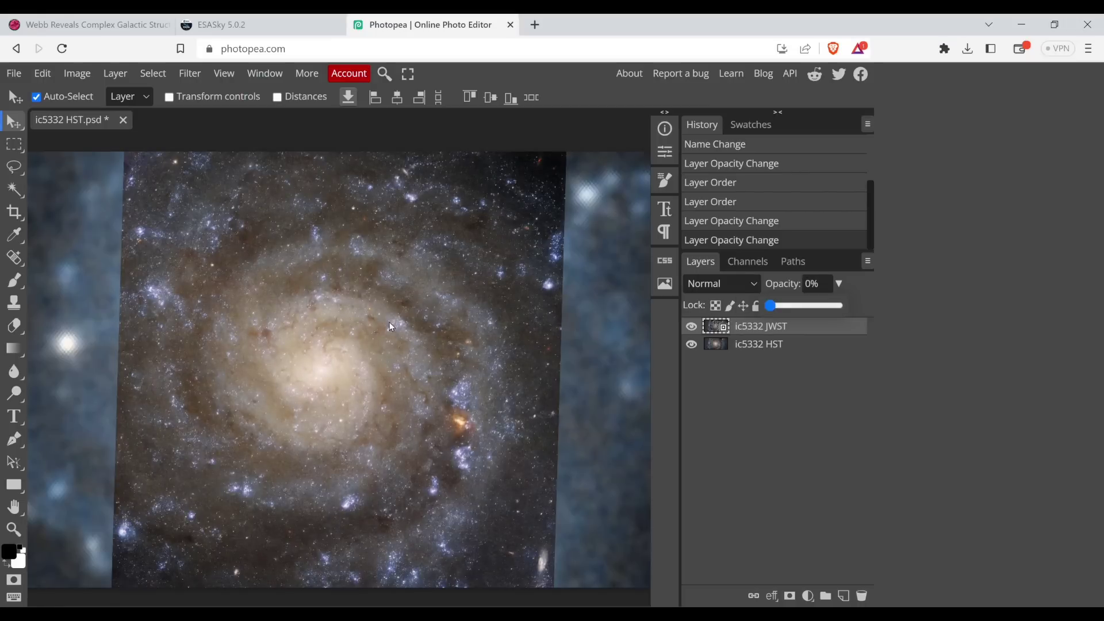
left_click_drag(771, 308, 801, 312)
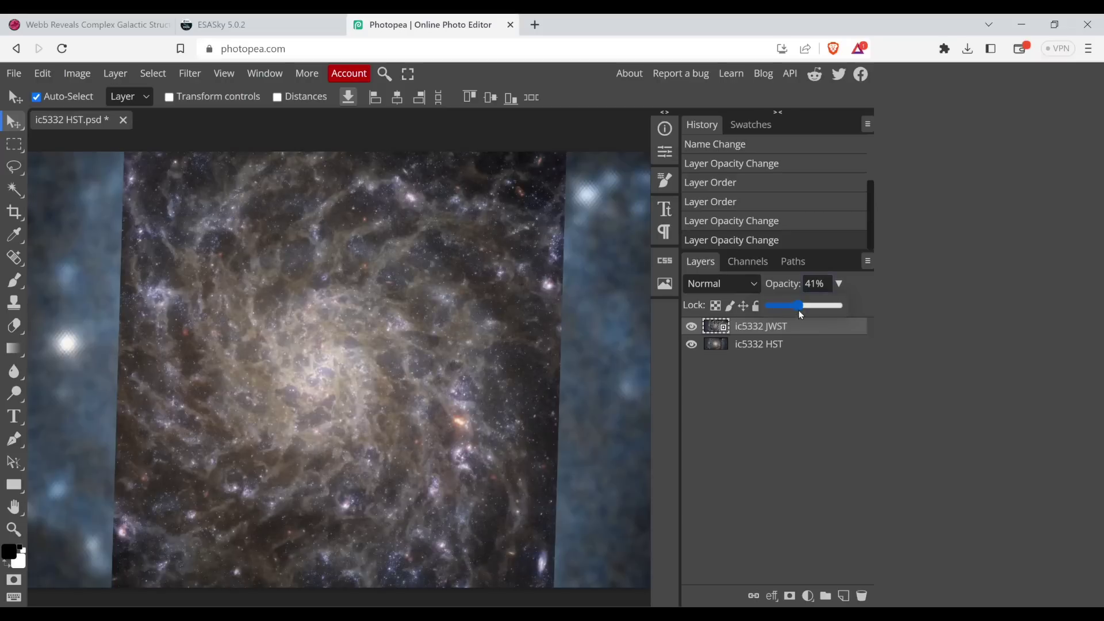
left_click_drag(802, 309, 827, 316)
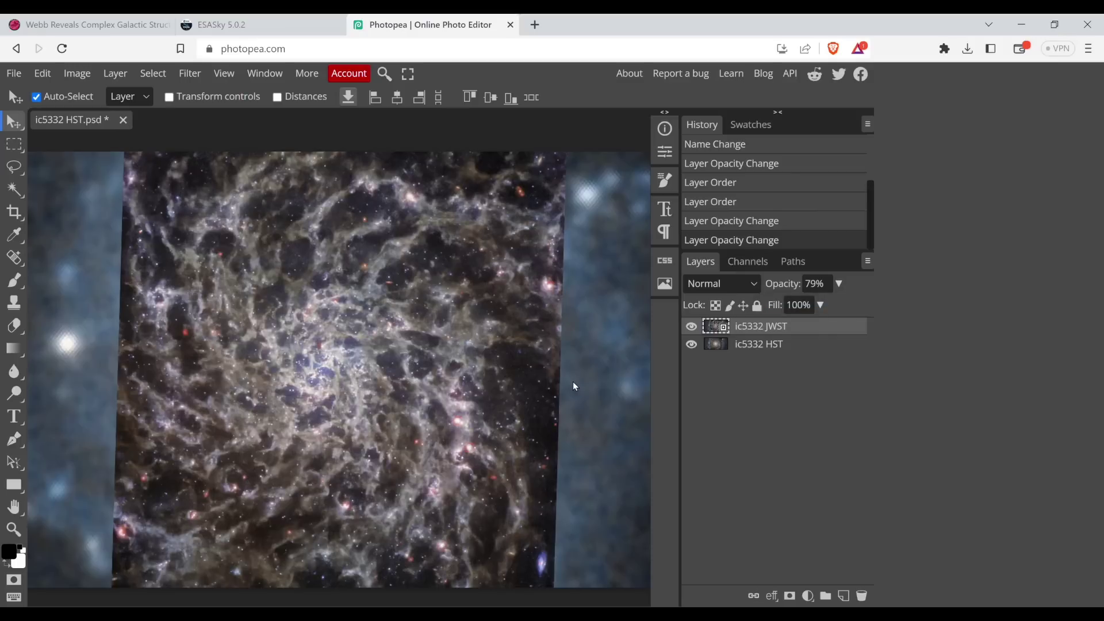
key("shift+plus")
key("shift+plus")
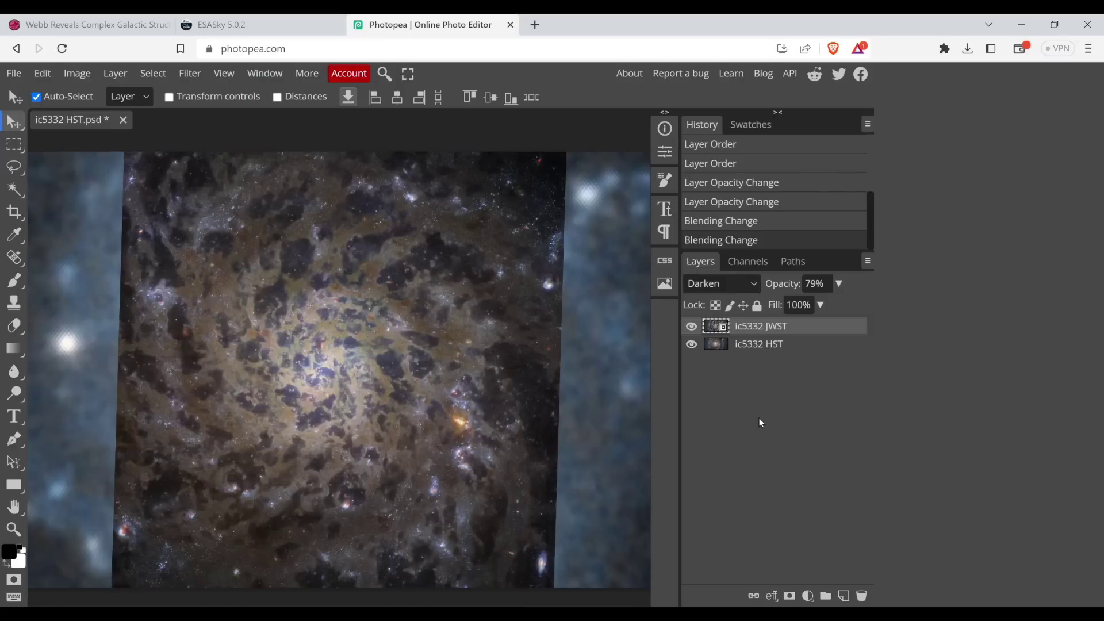
Undo the blend mode change, zoom in twice on the galaxy, and readjust the JWST layer's opacity.
key("ctrl+z")
key("ctrl+z")
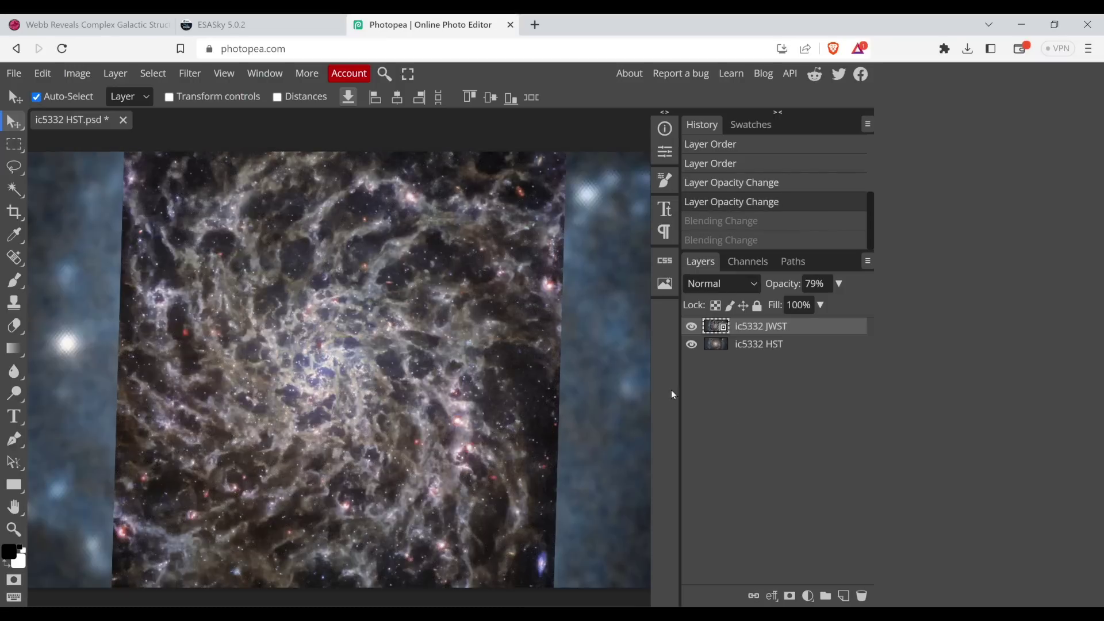
left_click(225, 74)
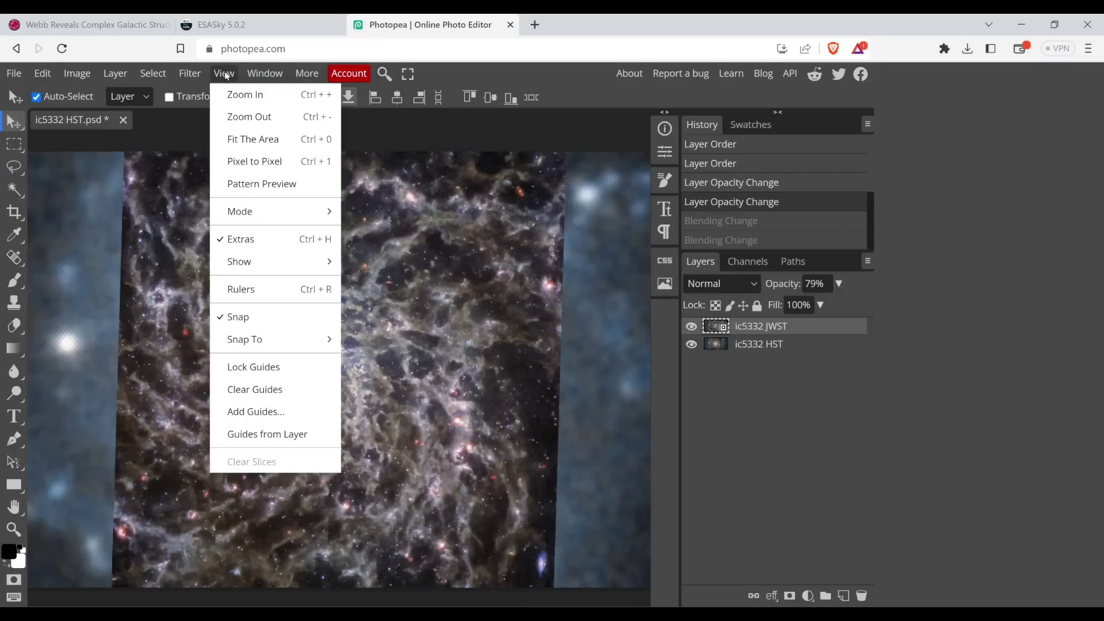
left_click(248, 96)
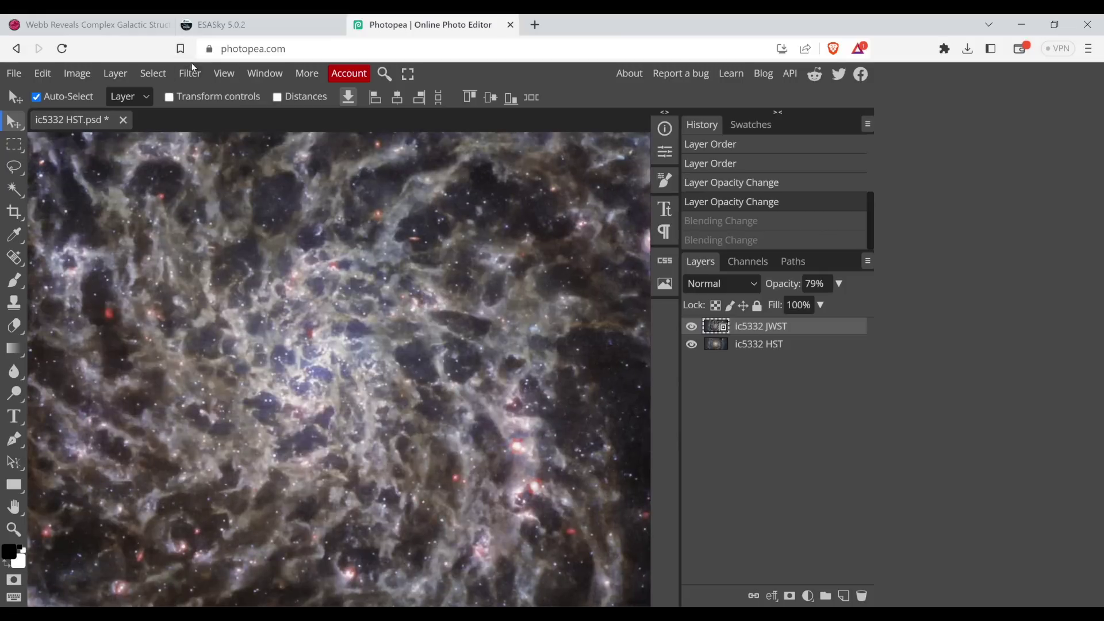
left_click(274, 96)
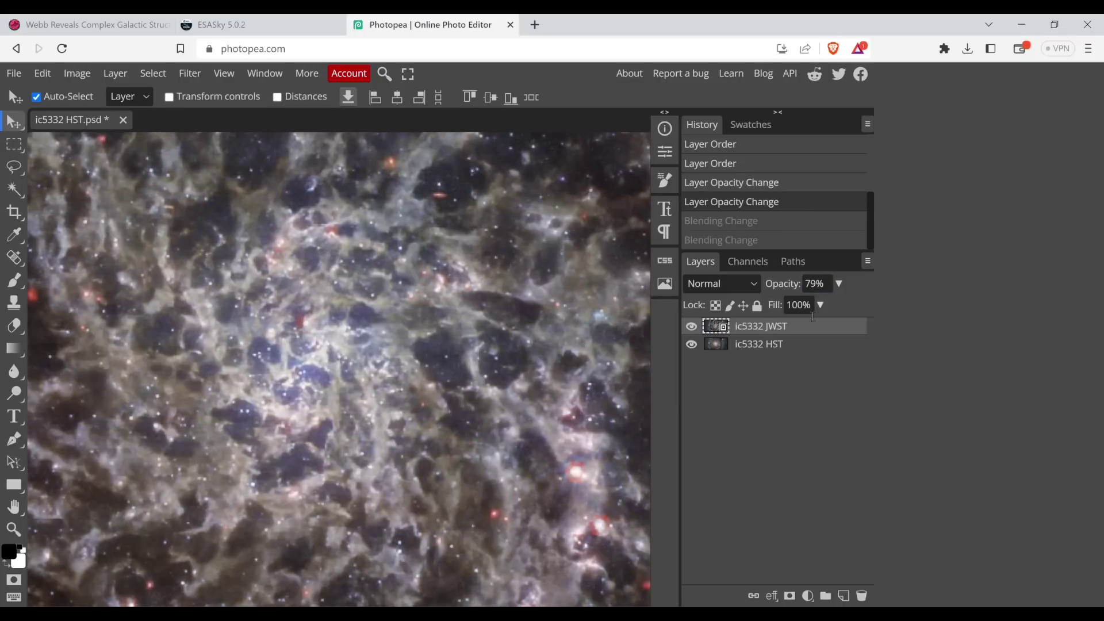
left_click(840, 285)
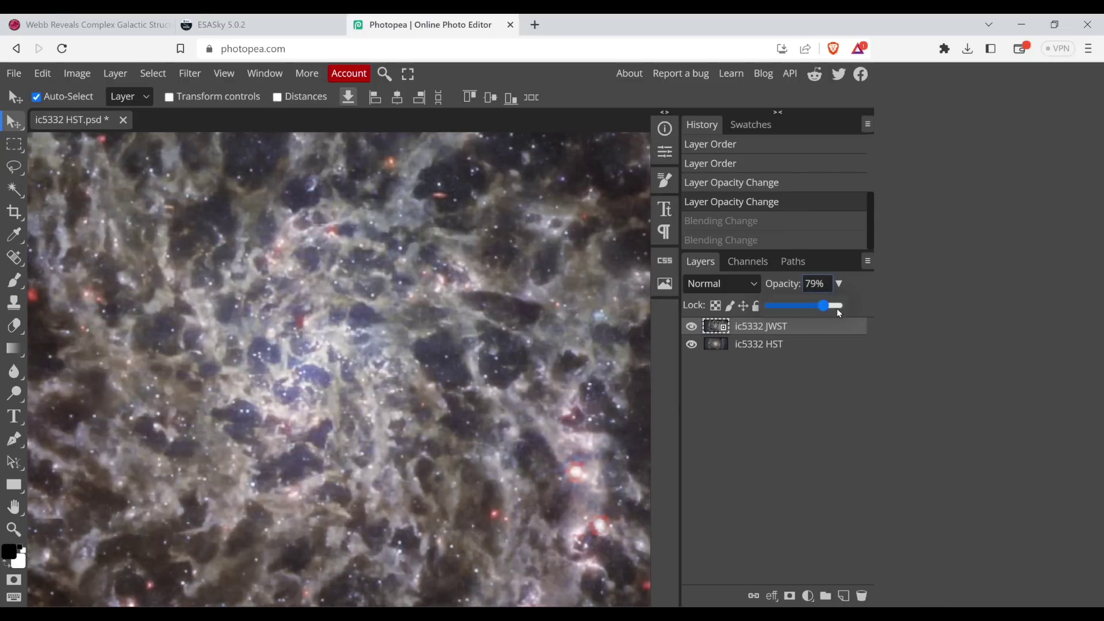
mouse_move(828, 305)
left_mouse_down()
mouse_move(770, 311)
mouse_move(831, 310)
left_mouse_up()
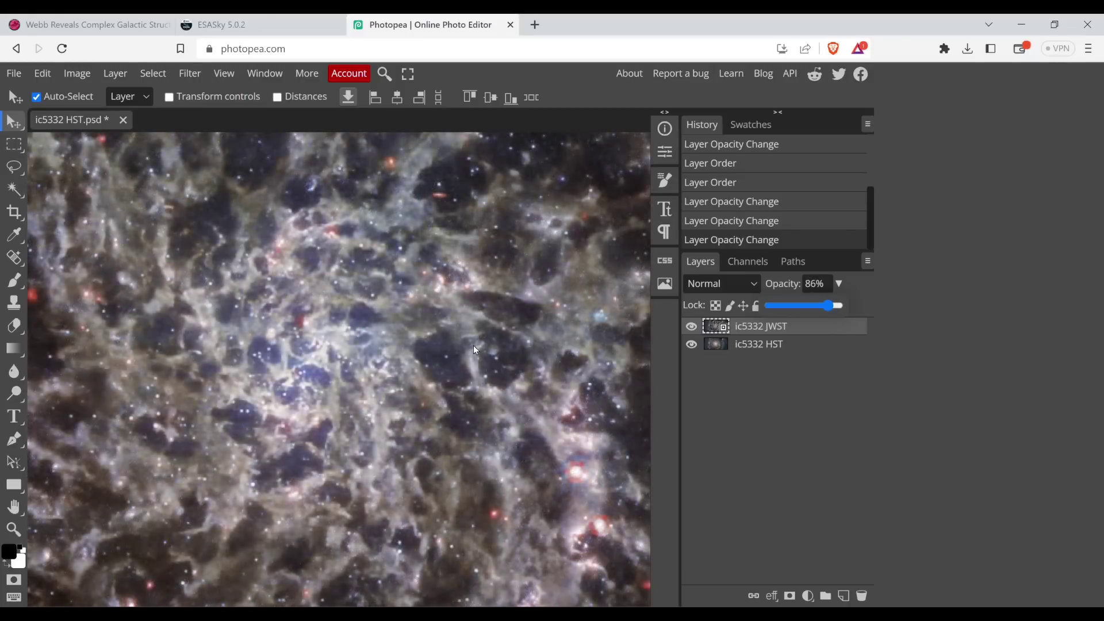